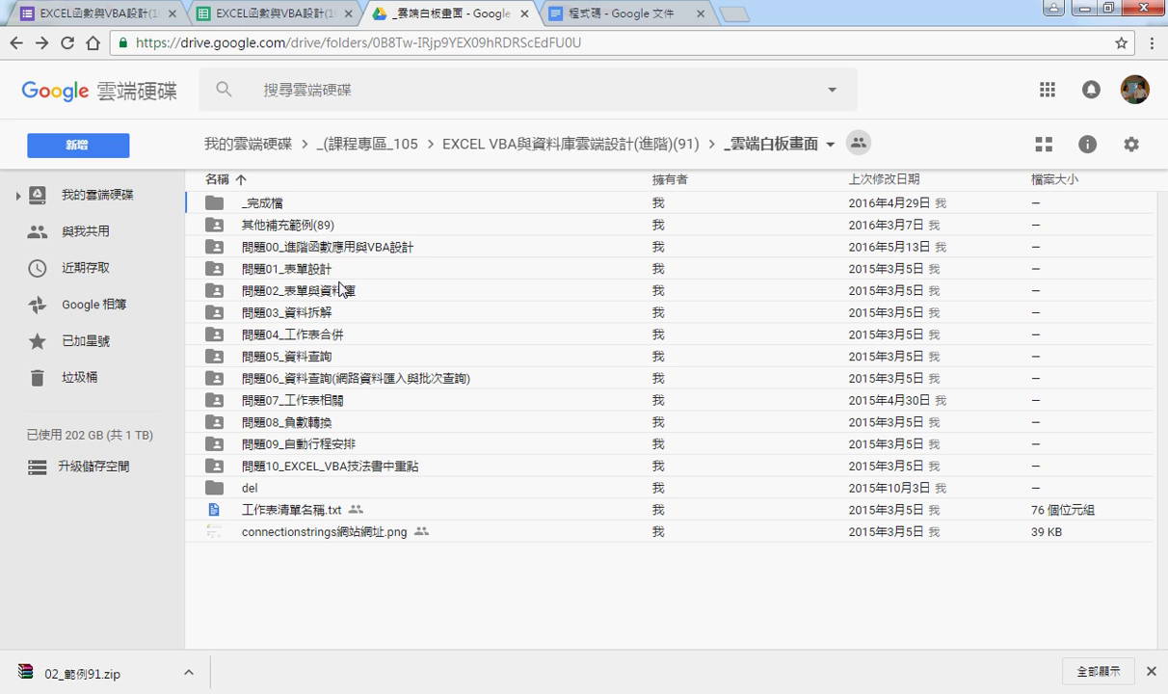
Step: Open the 問題00_進階函數應用與VBA設計 folder and preview 目錄.pdf
click(333, 246)
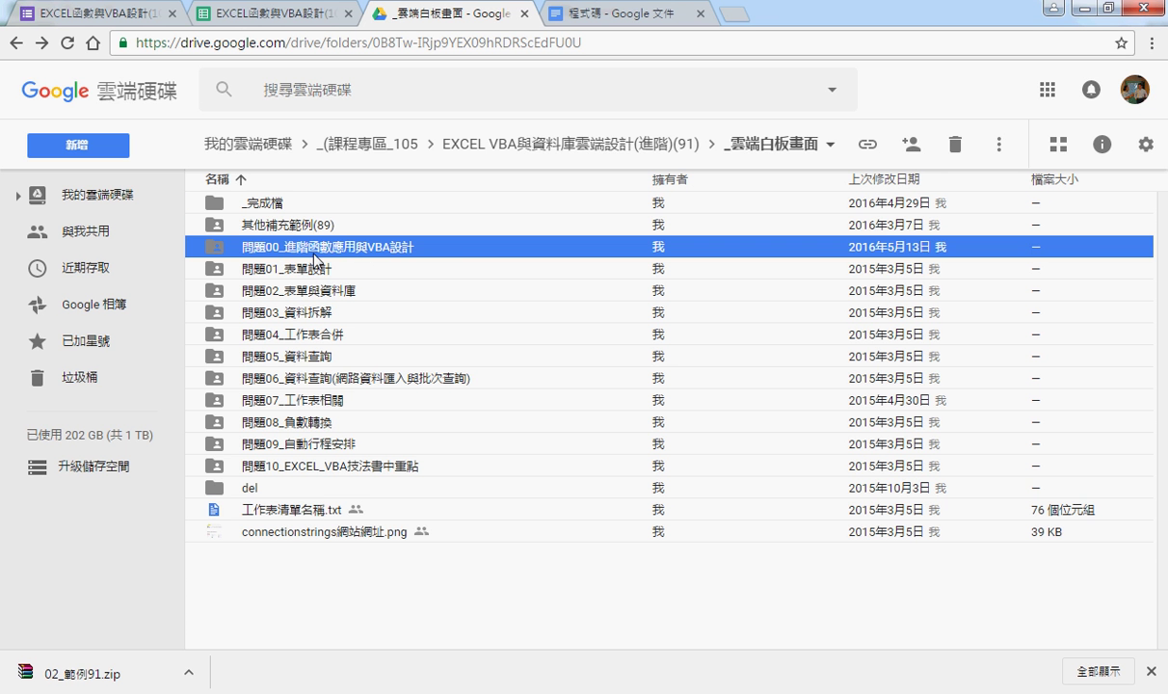
double_click(402, 243)
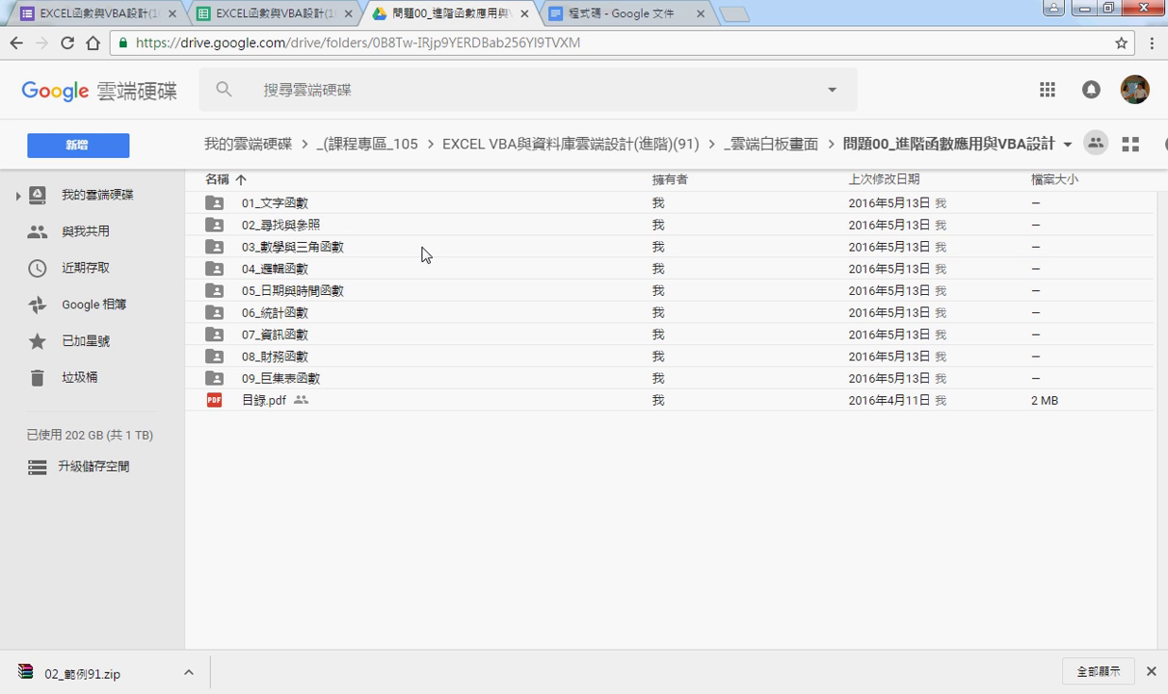
double_click(282, 405)
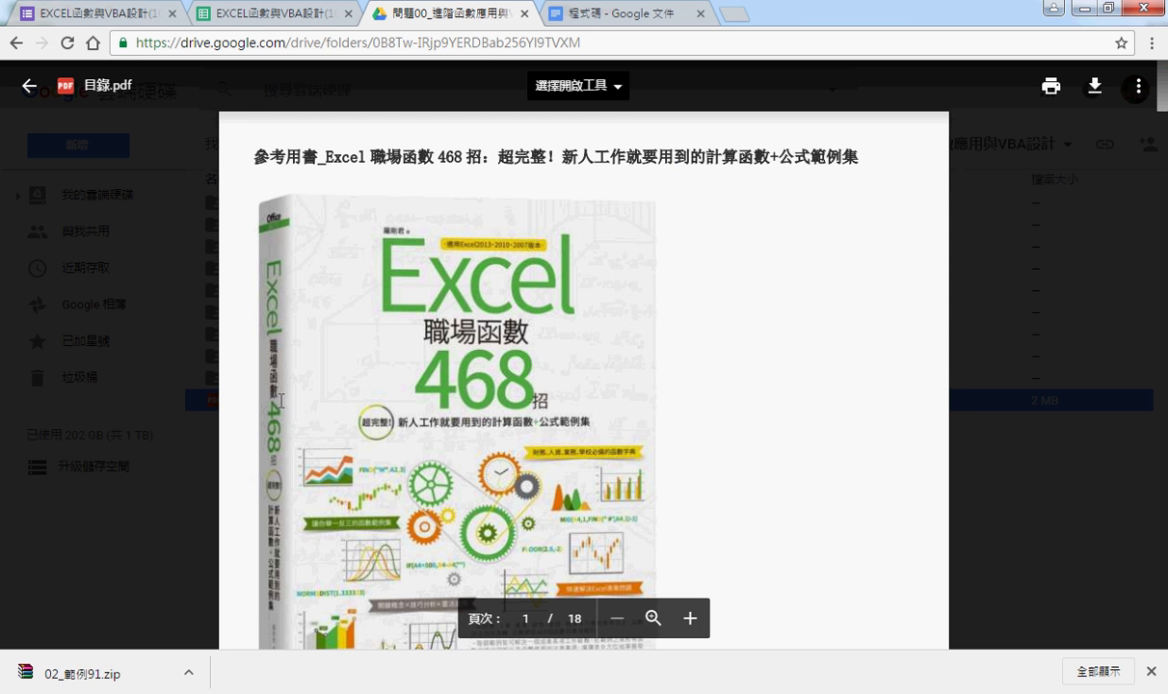
Step: Read through the 目錄.pdf pages, then close the preview to return to the folder
scroll(282, 399, down, 2)
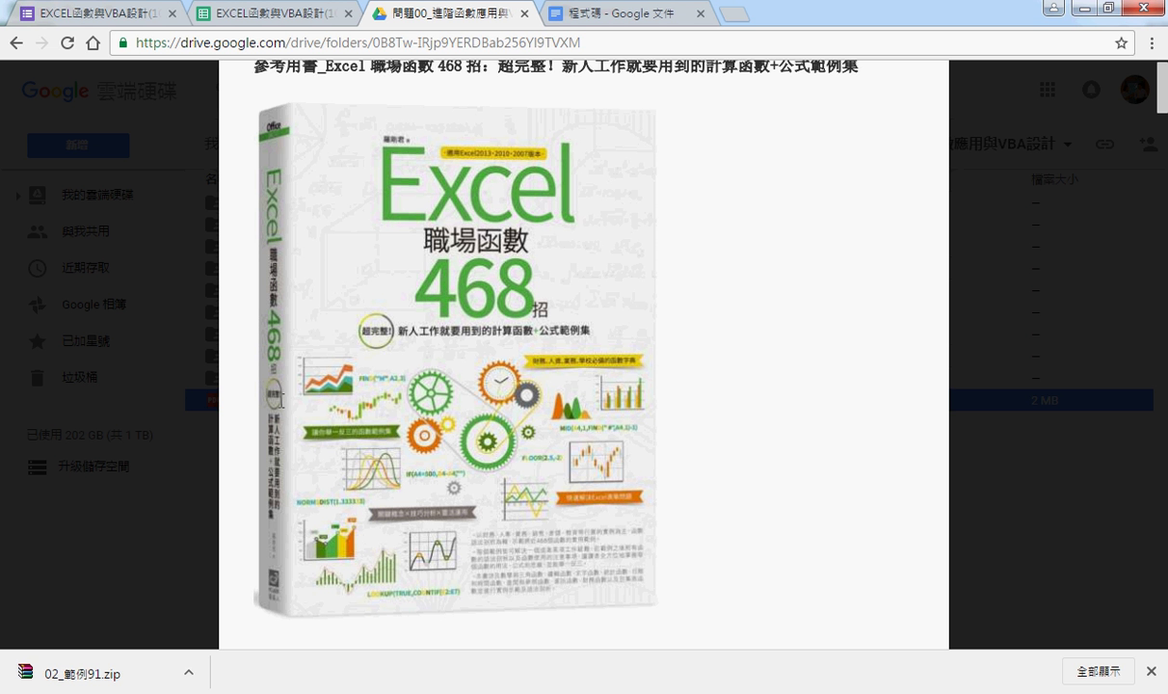
scroll(448, 411, down, 4)
scroll(448, 417, down, 3)
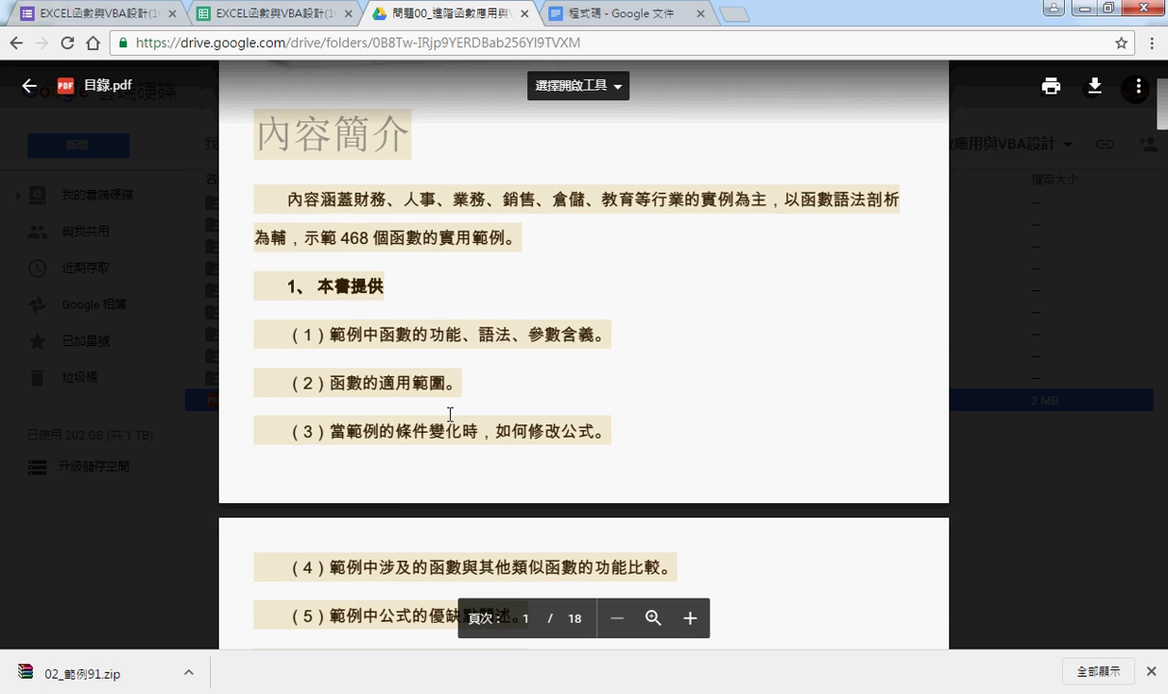
scroll(448, 414, down, 3)
scroll(450, 413, down, 4)
scroll(451, 412, down, 2)
scroll(451, 412, down, 2)
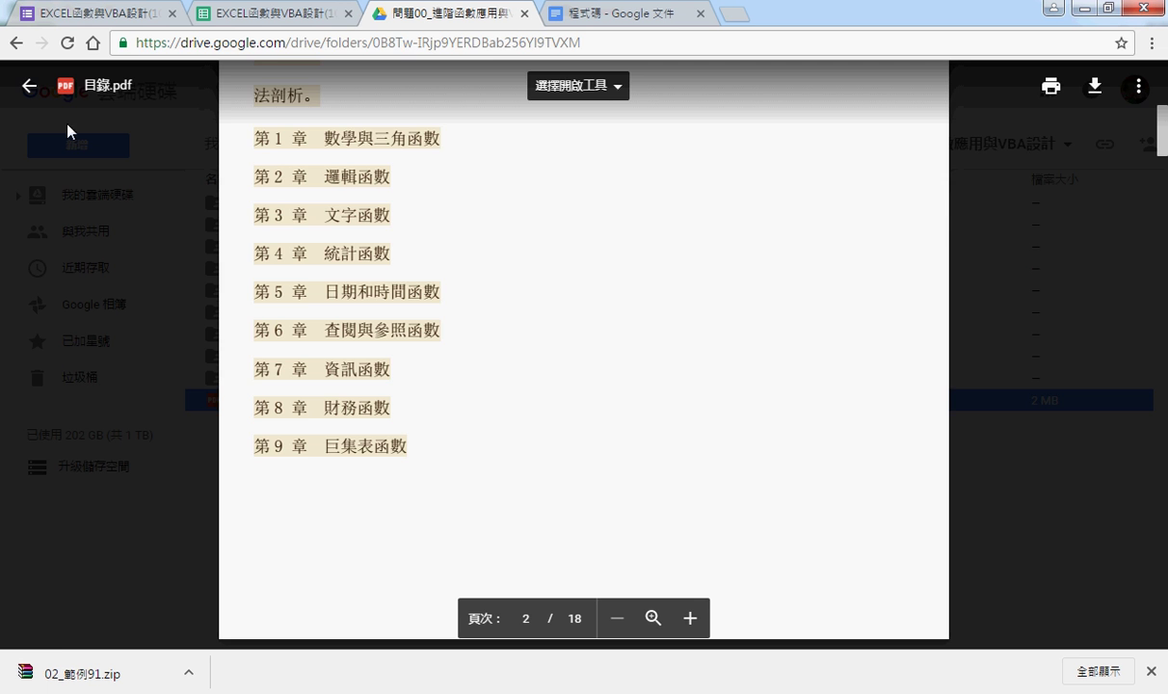
click(37, 88)
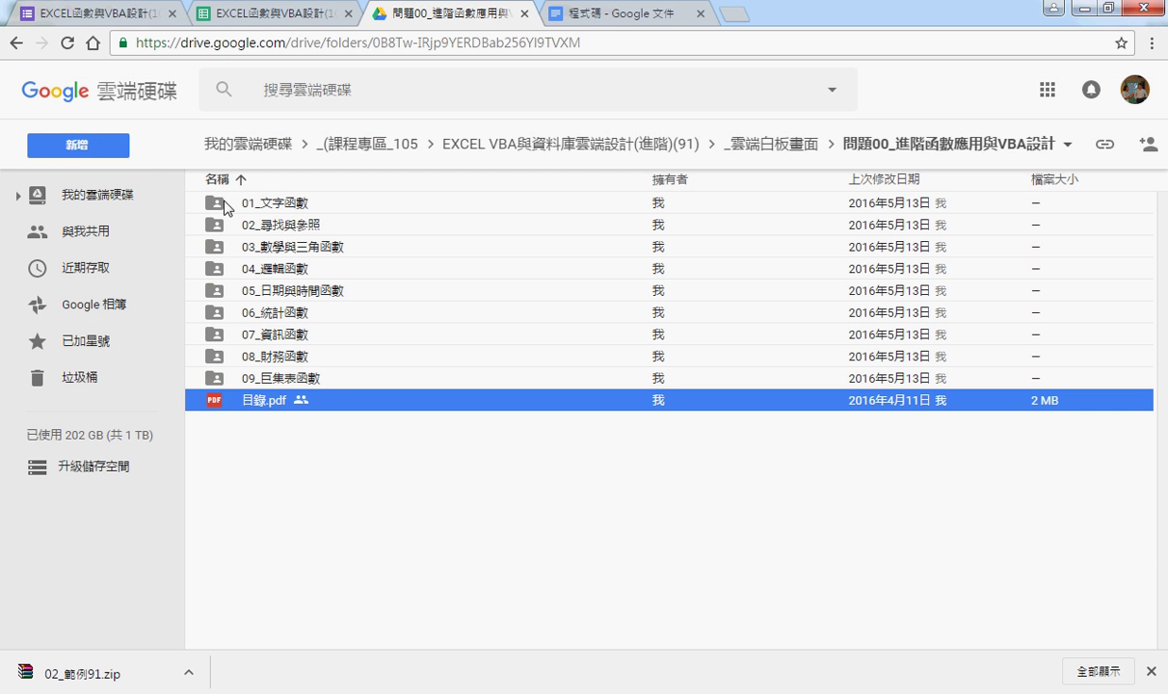
Step: Open 01_文字函數 and then the Google Doc of 101(如何留下中英文中的中文), not the .xlsx
double_click(278, 207)
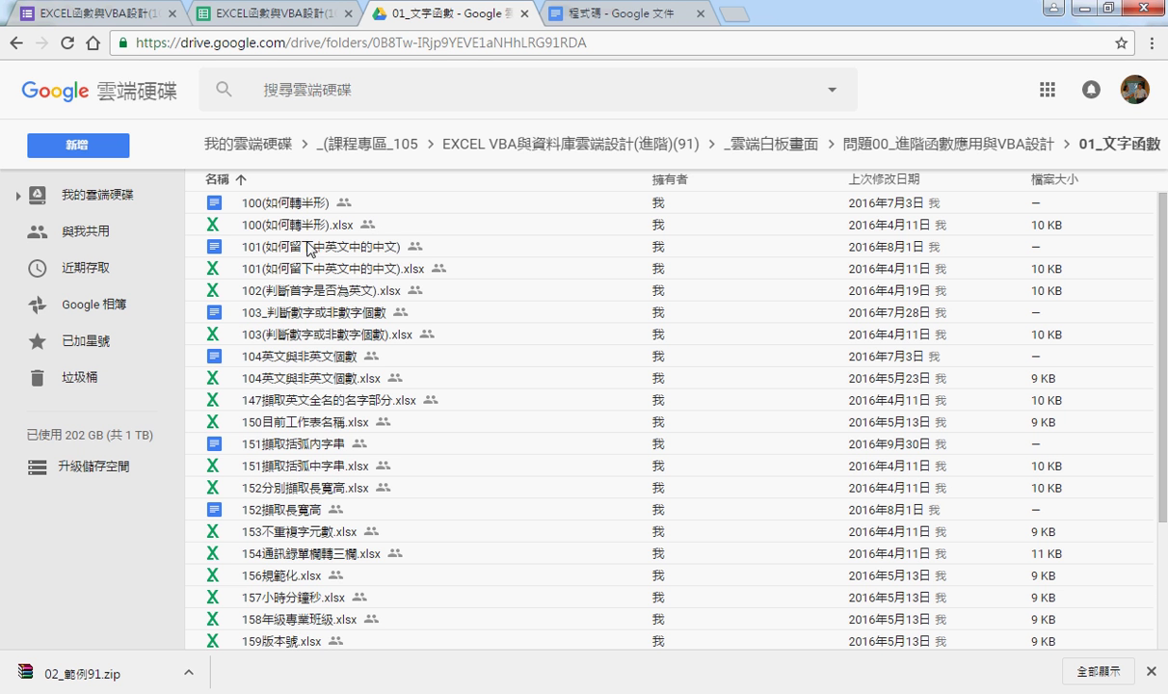
click(292, 243)
click(380, 272)
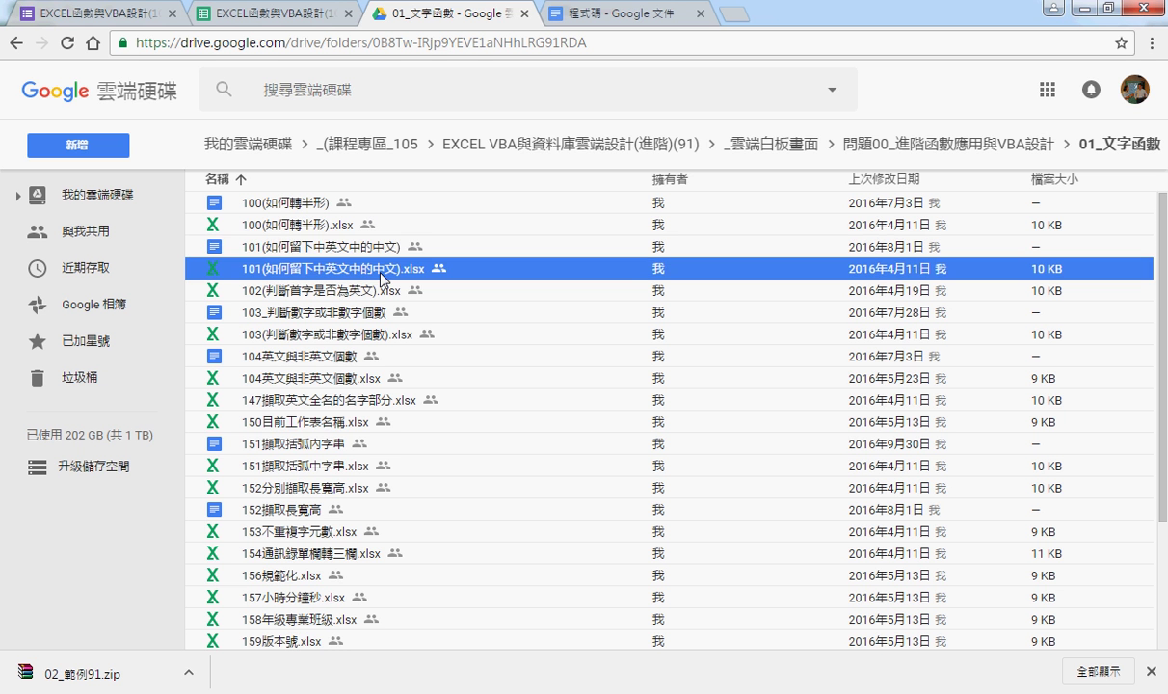
click(376, 255)
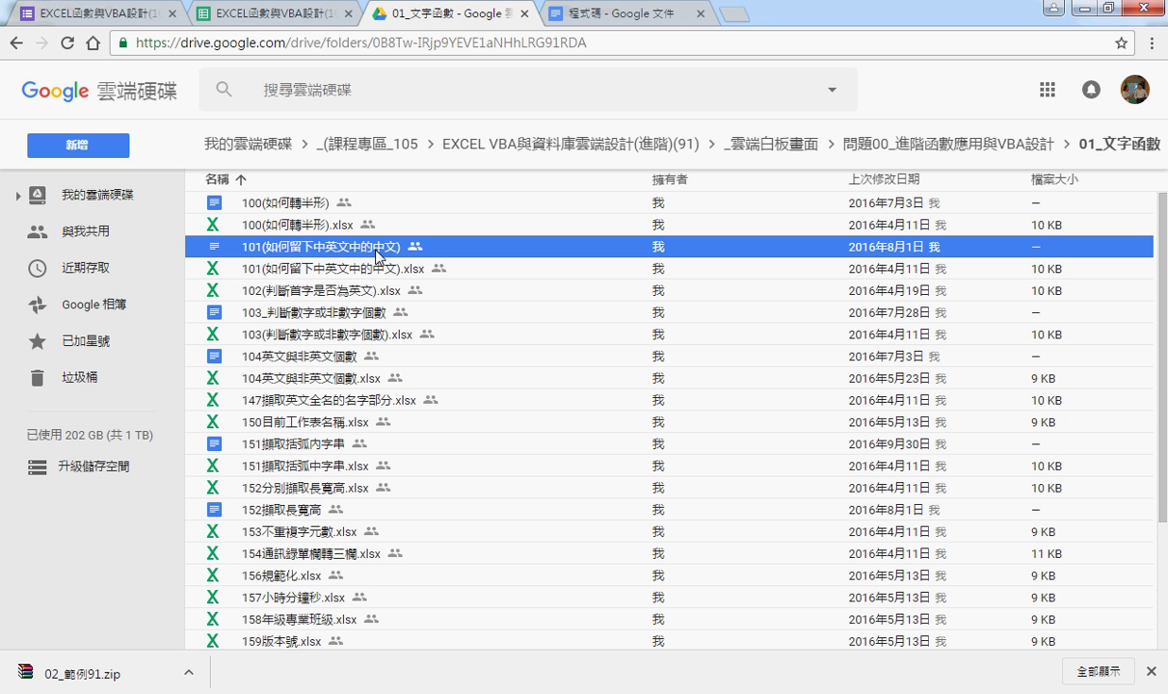
double_click(376, 257)
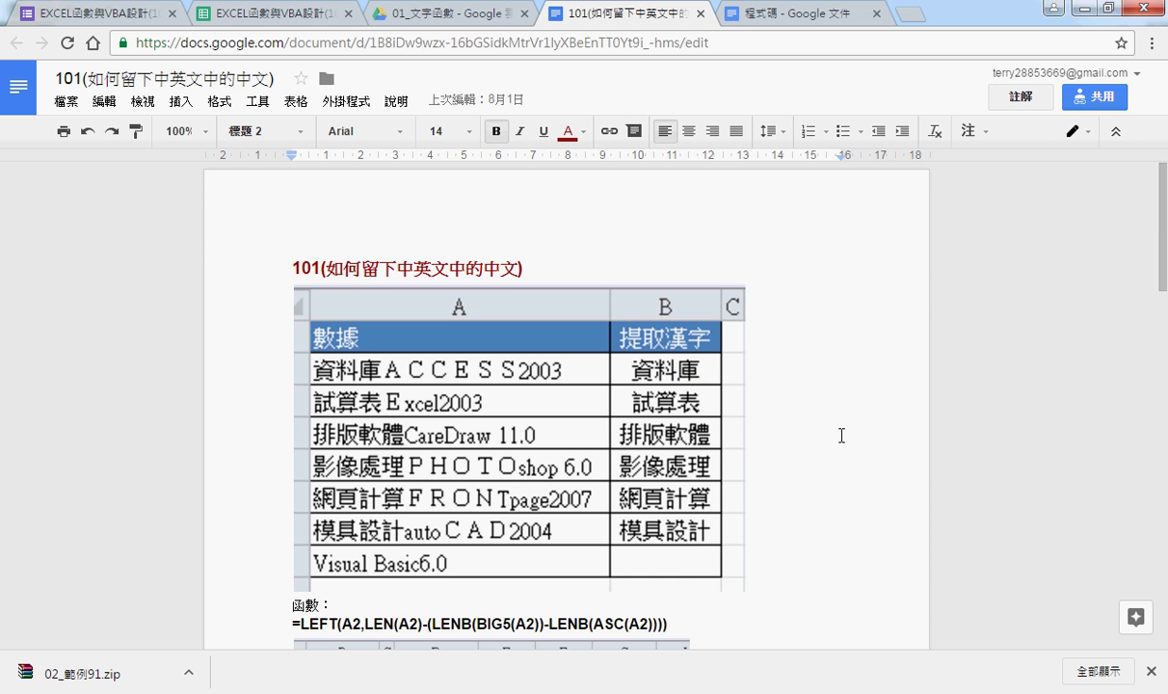
Step: Read the 101 document's LEFT/LENB formula and VBA section, then close its tab
scroll(841, 436, down, 3)
mouse_move(665, 350)
mouse_down()
mouse_move(681, 349)
mouse_move(270, 350)
mouse_up()
scroll(269, 300, down, 1)
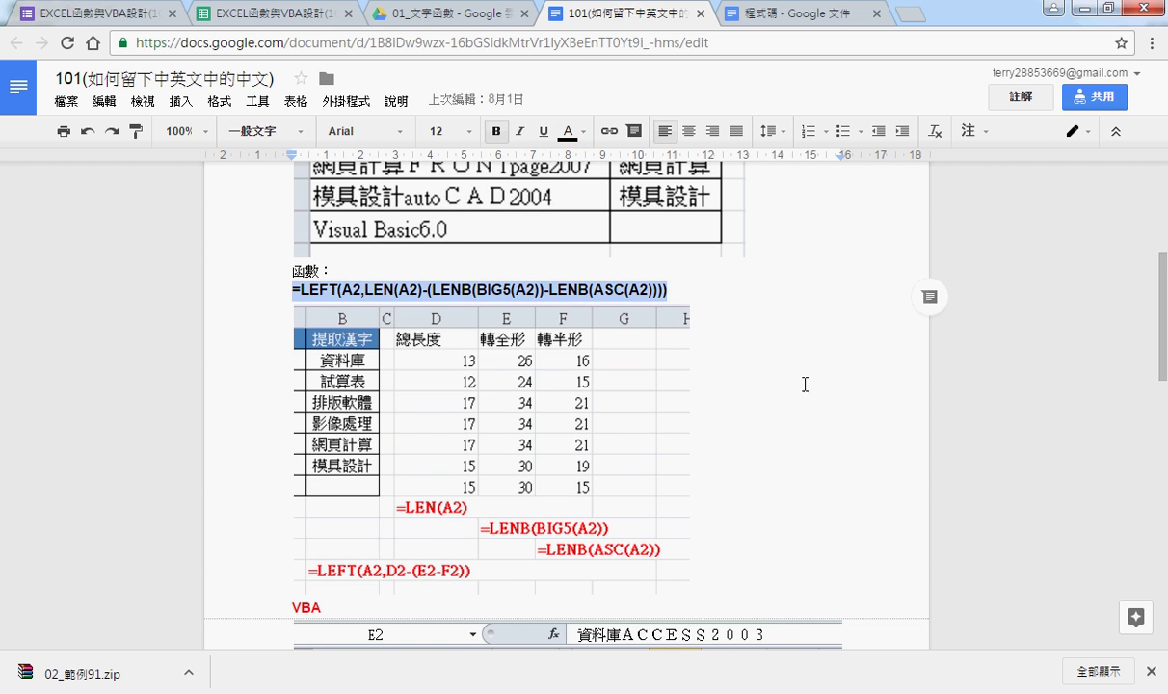
scroll(847, 404, down, 4)
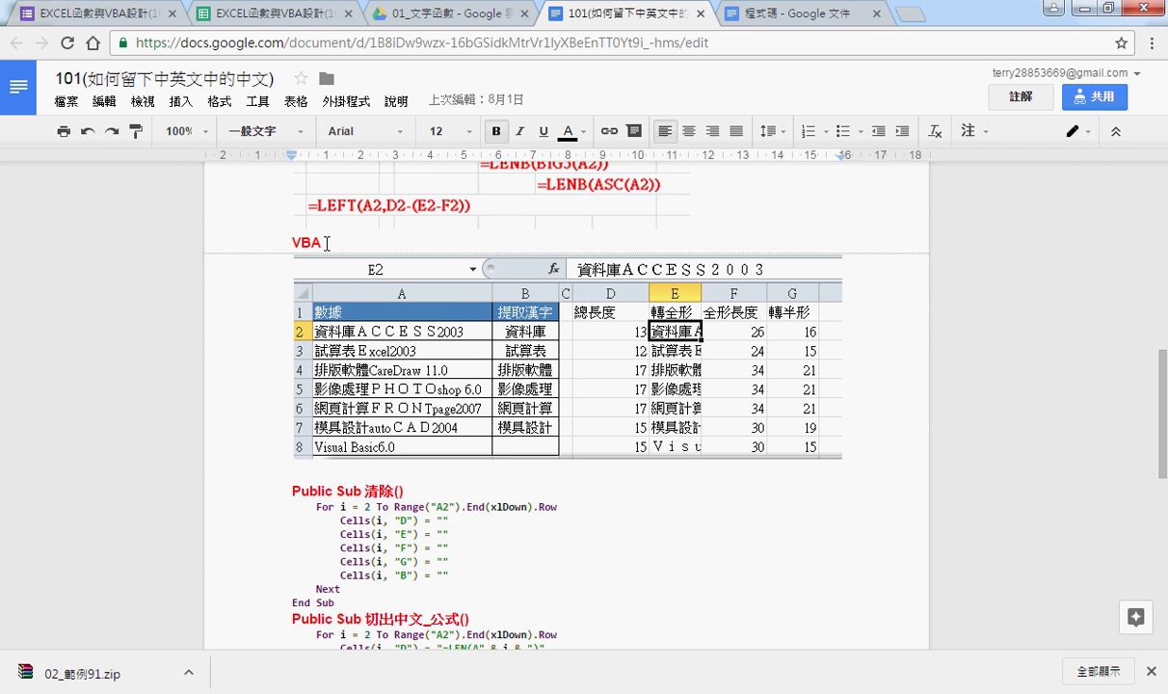
drag(327, 242, 269, 236)
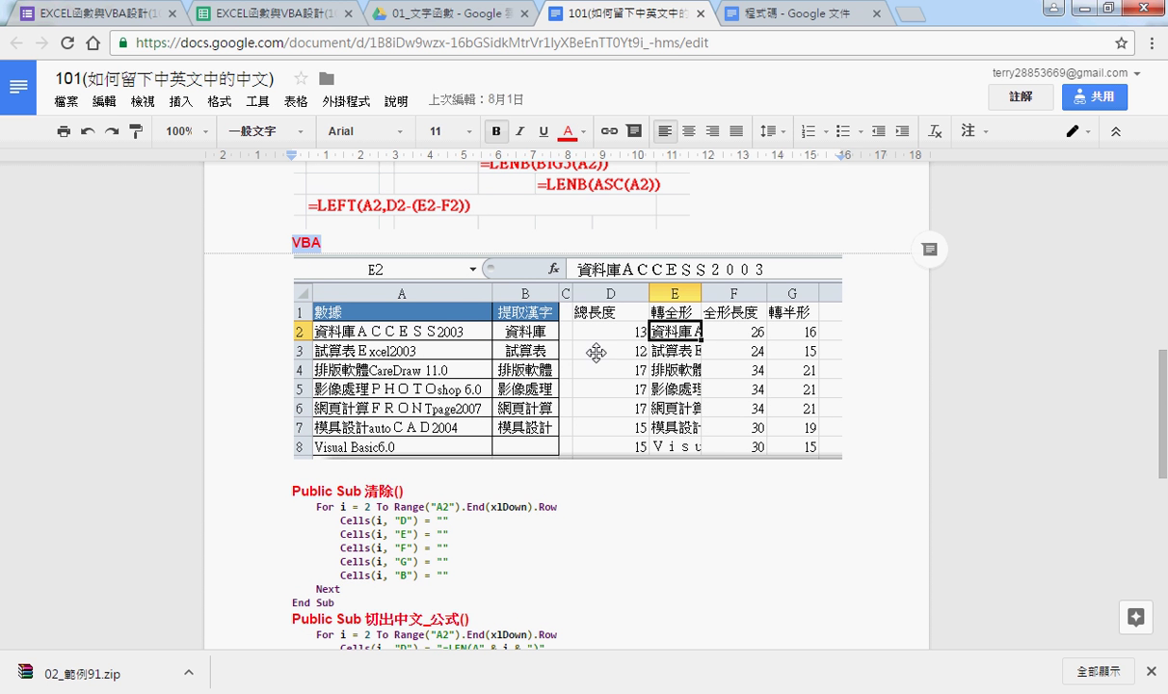
scroll(897, 348, down, 1)
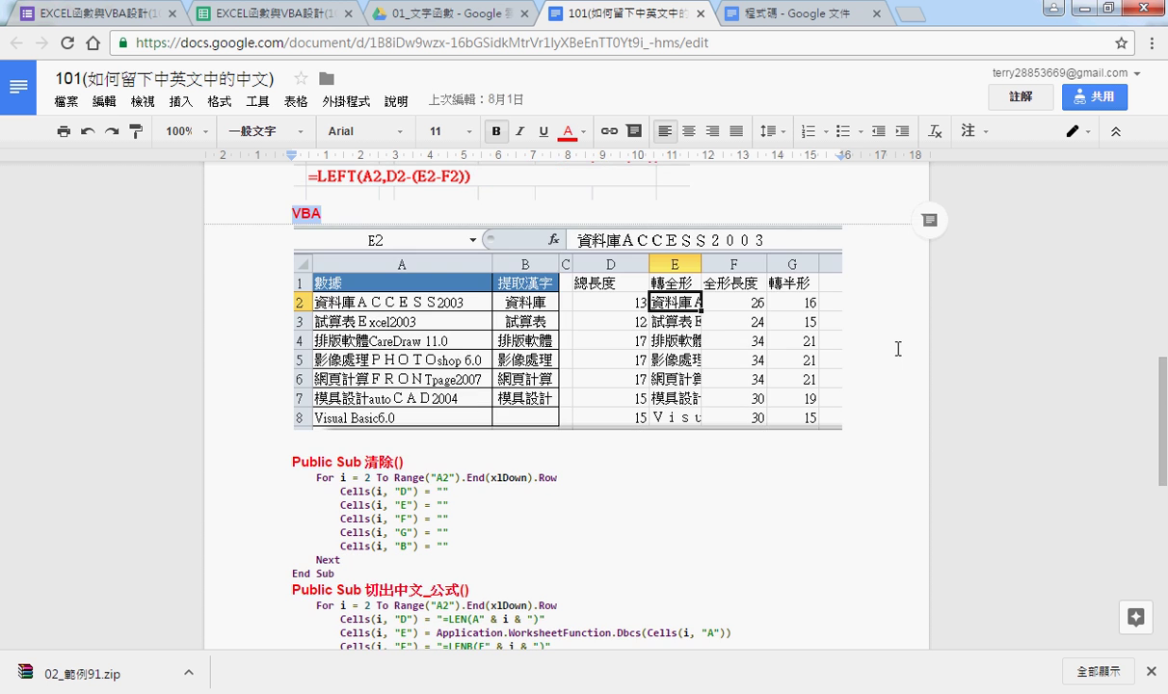
scroll(897, 348, down, 3)
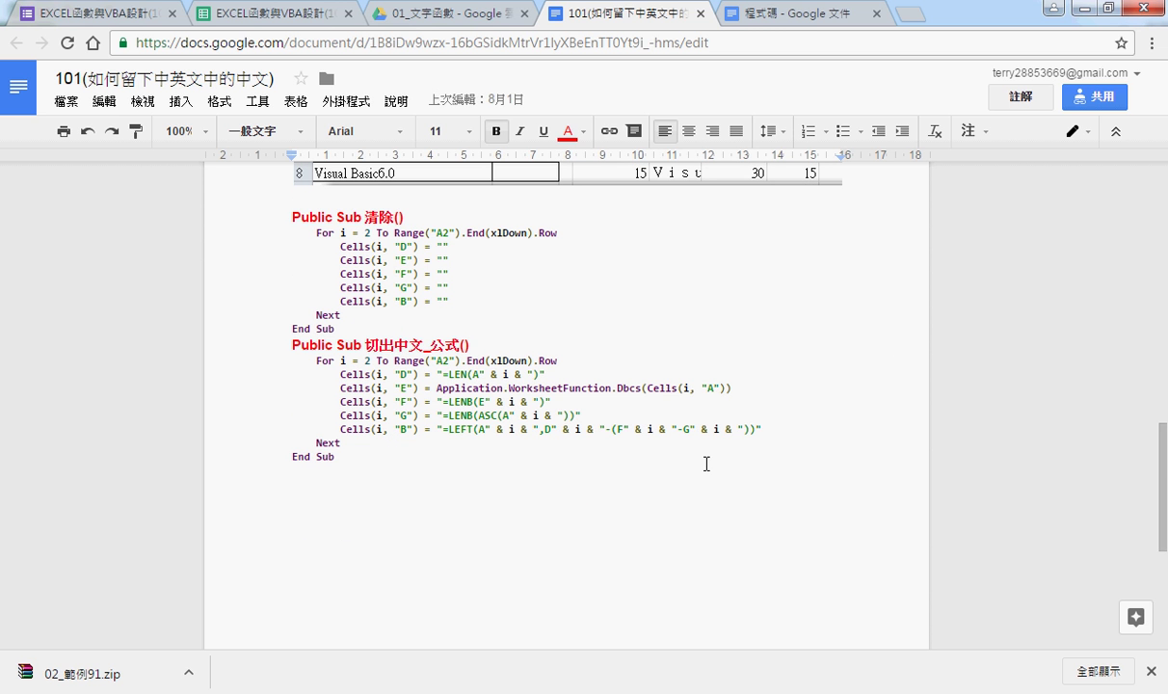
click(700, 13)
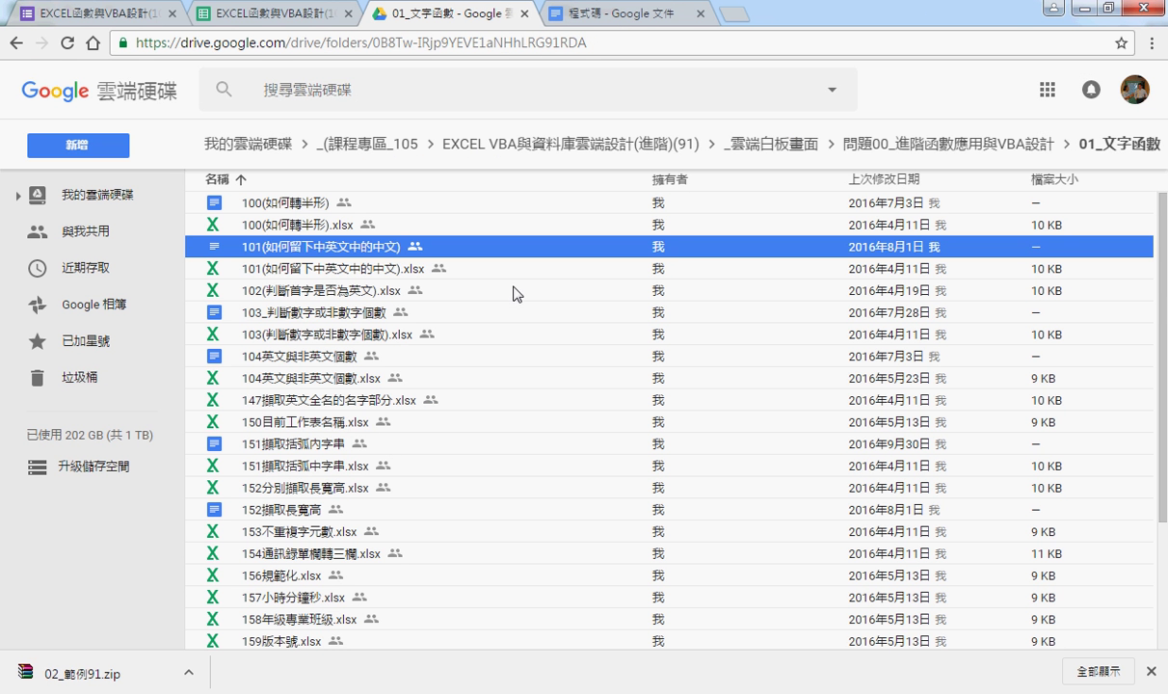
Step: Go back up to _雲端白板畫面 and open the 其他補充範例(89) folder
click(16, 44)
click(15, 44)
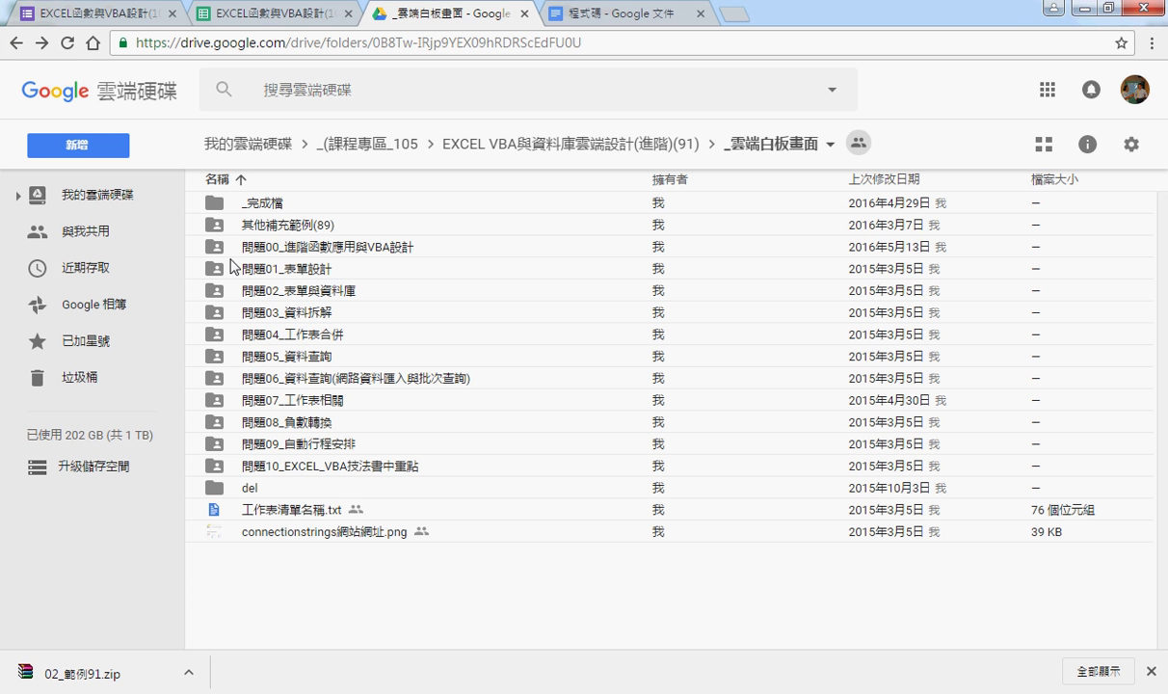
click(285, 243)
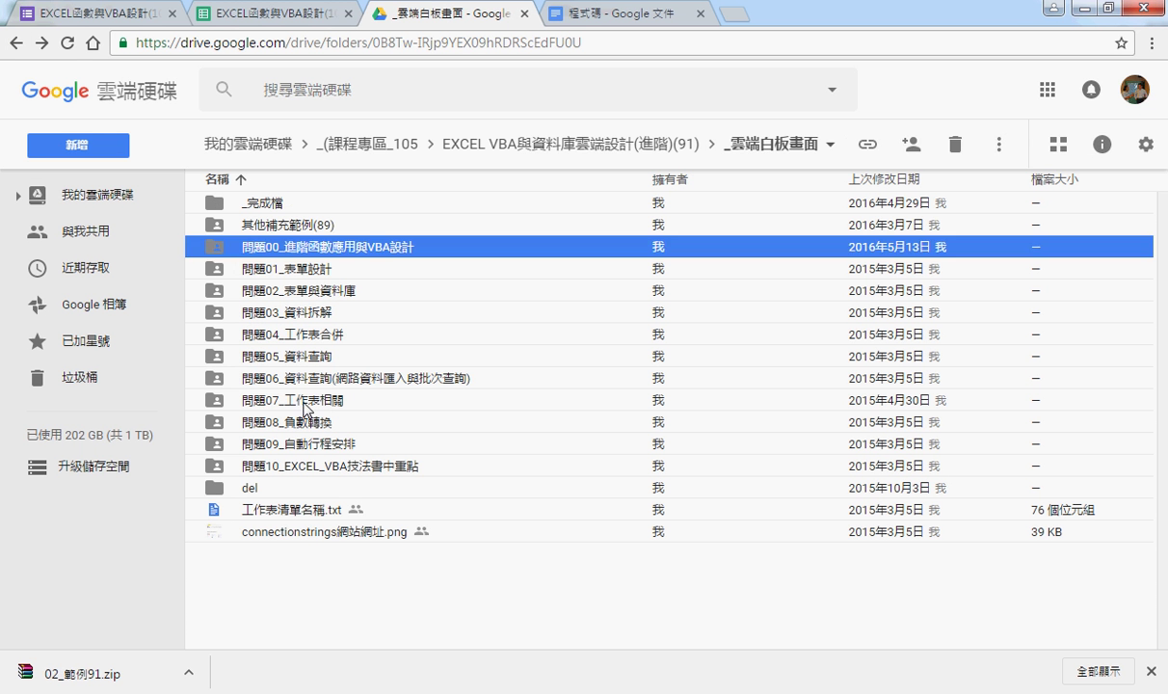
click(280, 275)
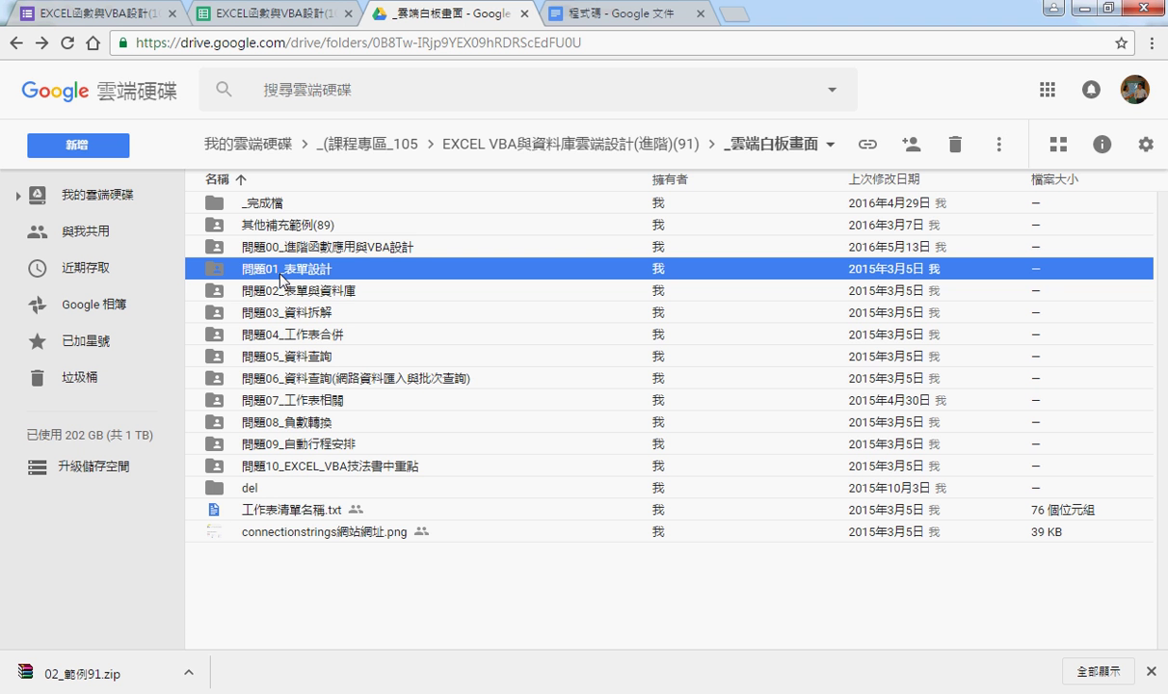
click(327, 294)
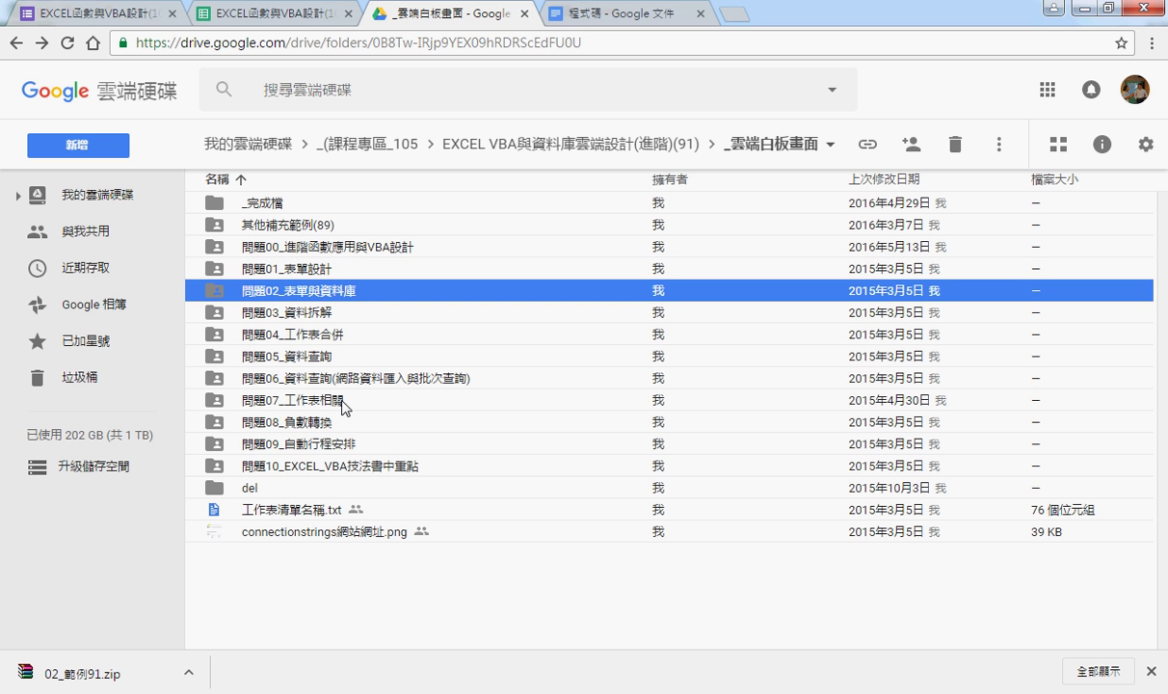
double_click(319, 227)
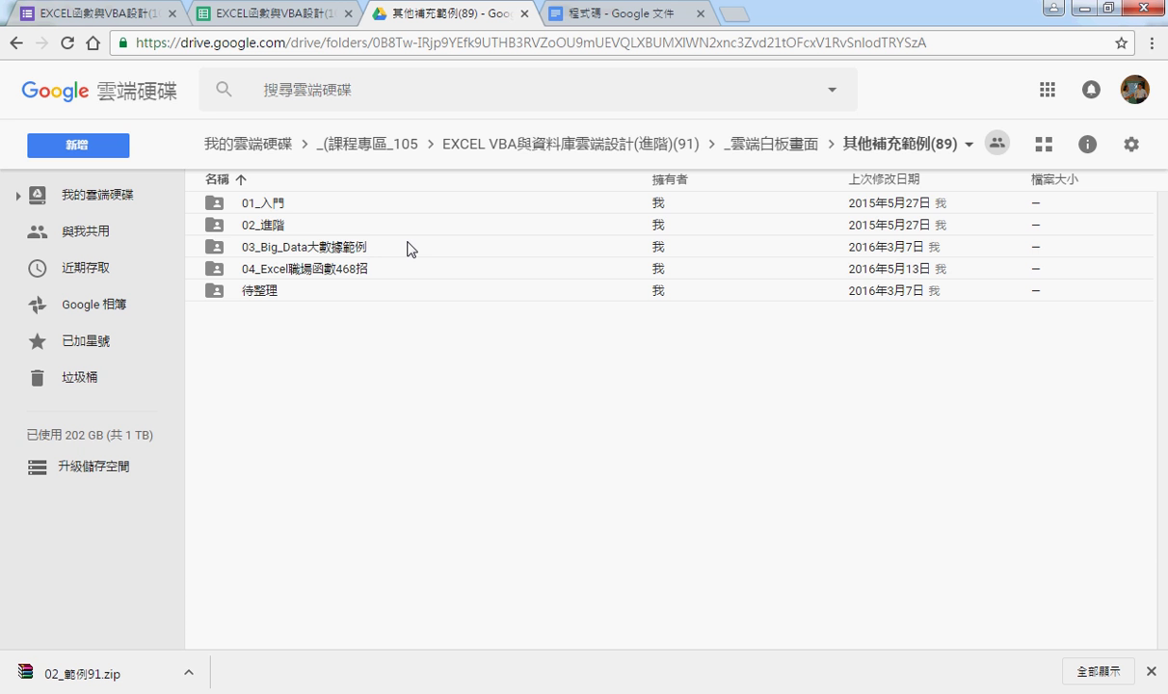
Step: Browse the 02_進階 example folders, then return to 其他補充範例(89) and select 03_Big_Data大數據範例
click(249, 204)
click(262, 225)
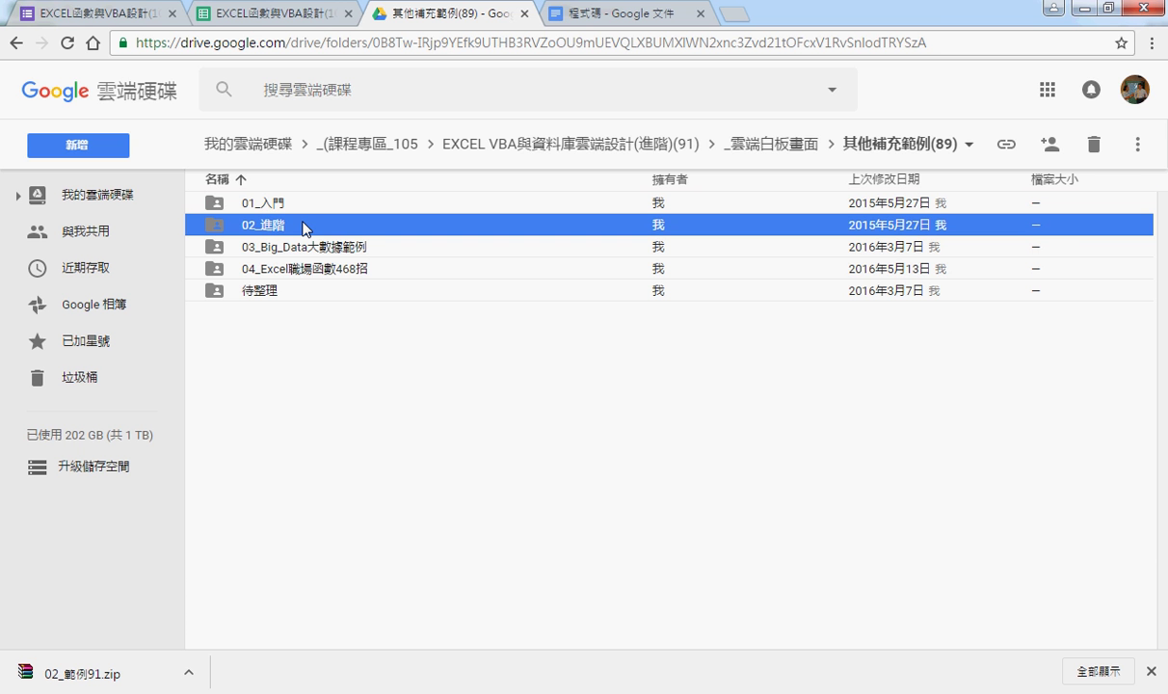
double_click(304, 227)
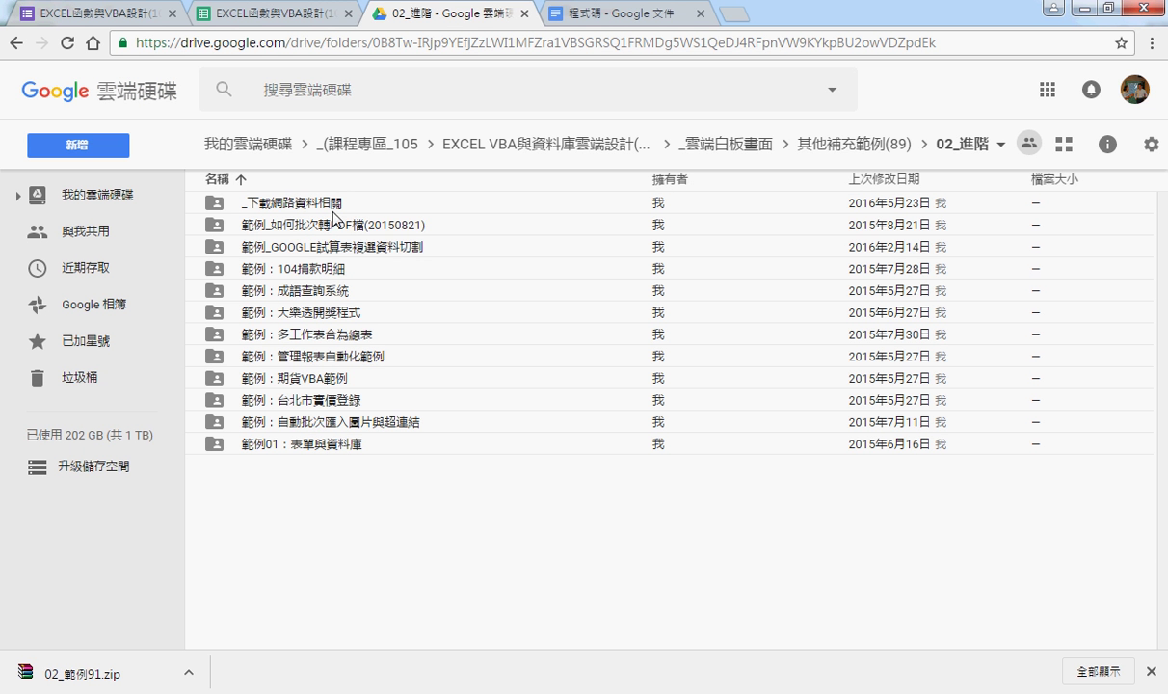
click(314, 205)
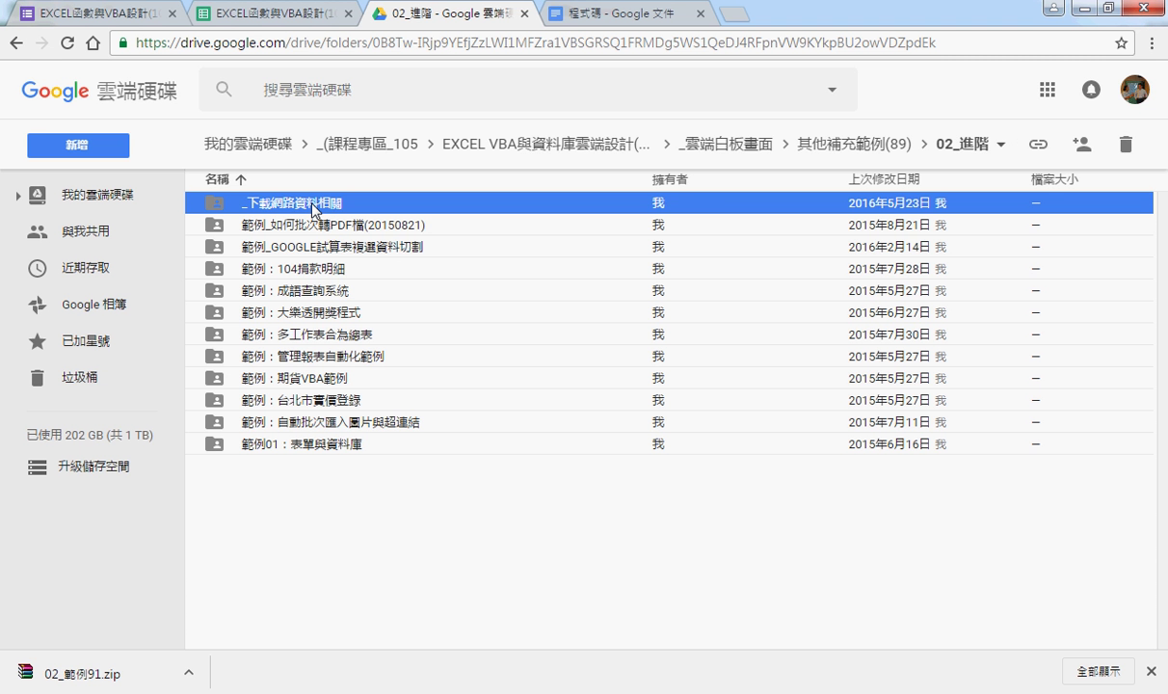
click(342, 235)
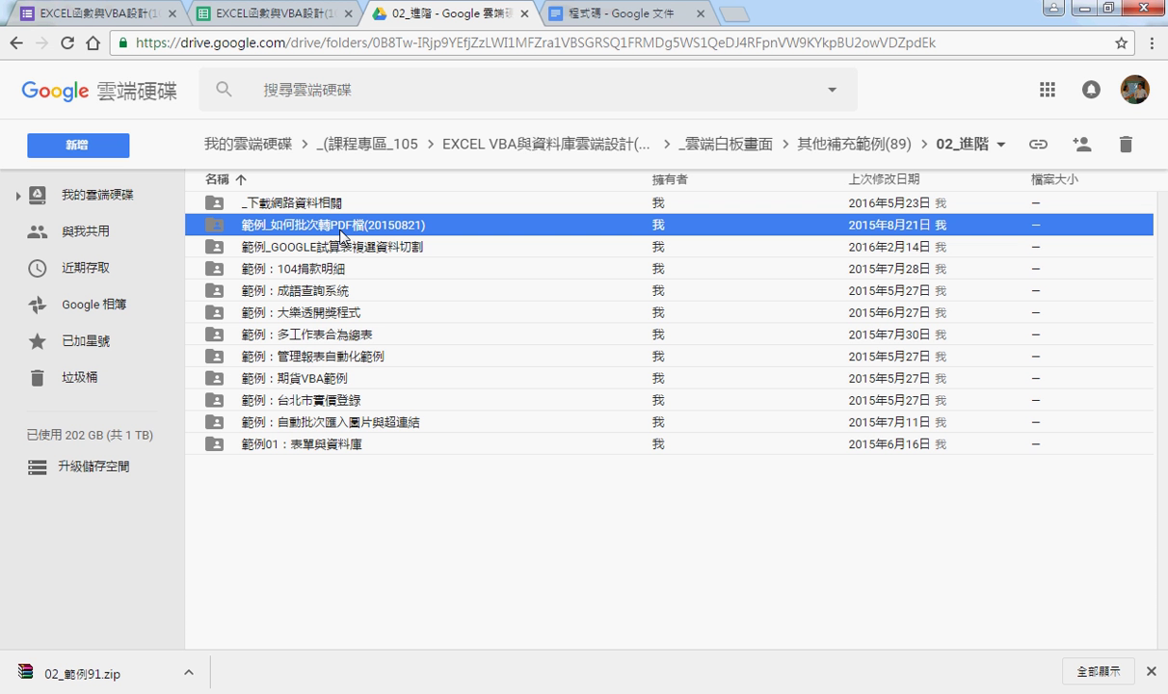
click(325, 269)
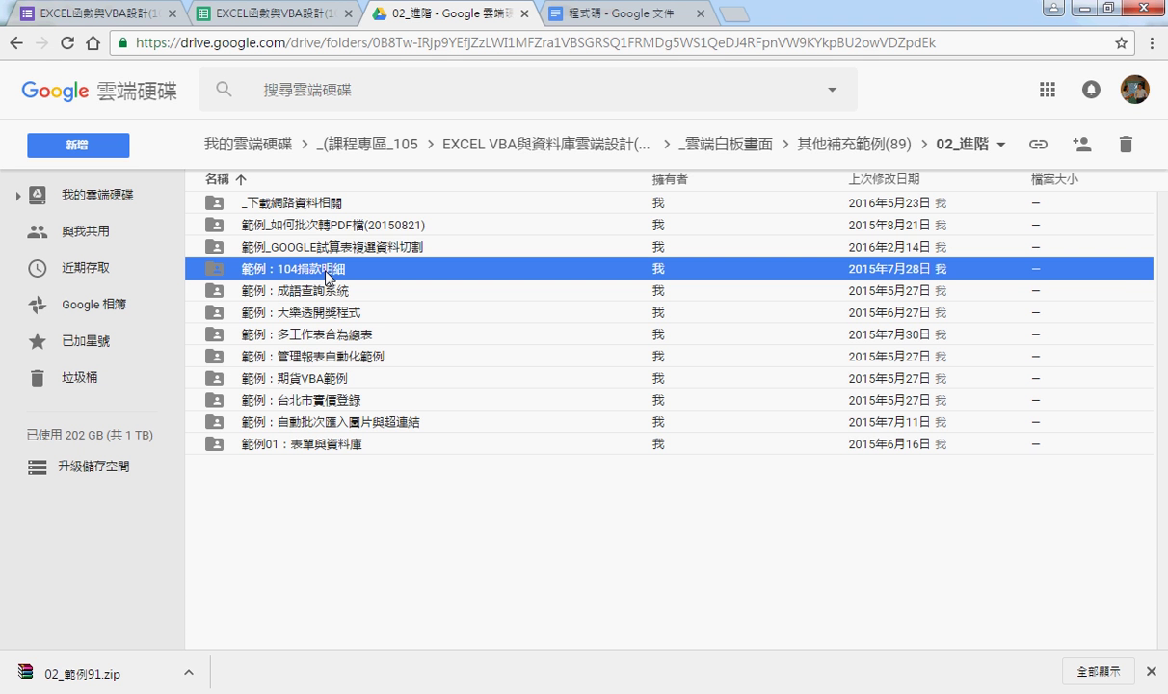
click(331, 295)
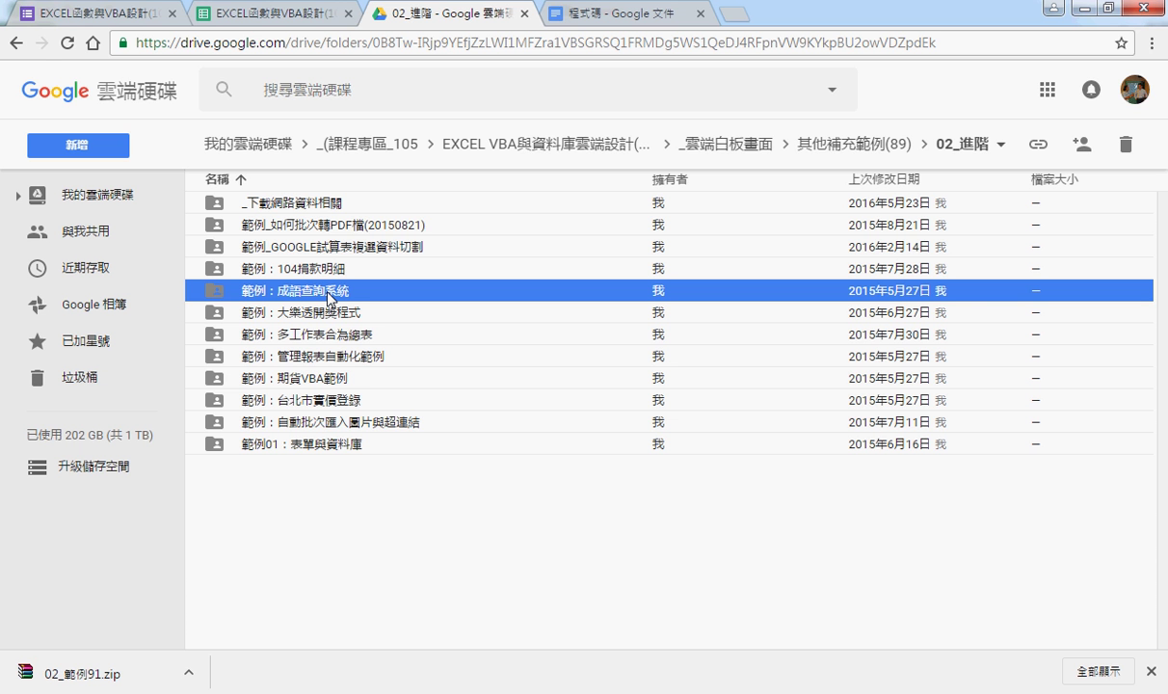
click(14, 44)
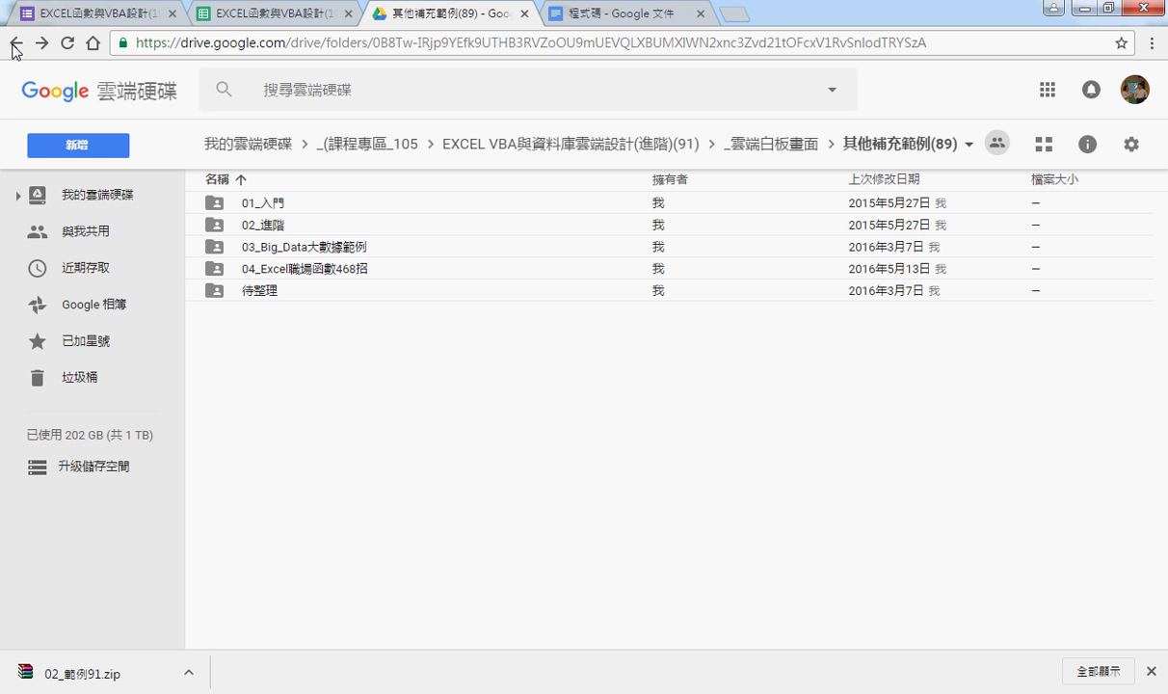
click(289, 251)
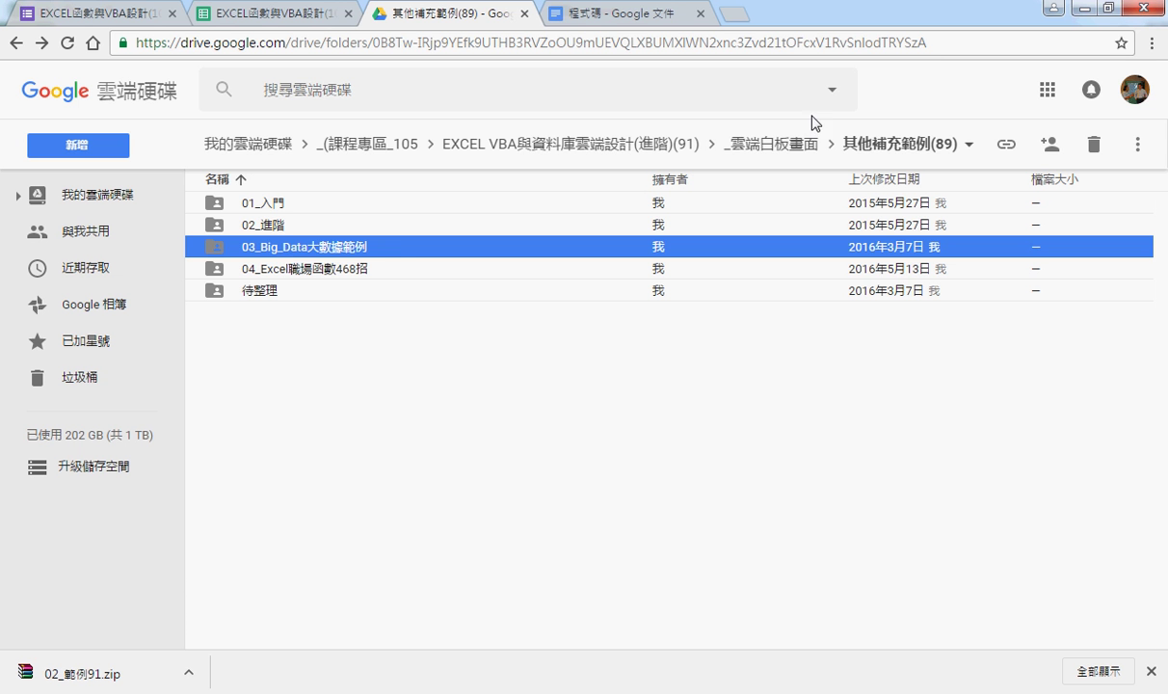
Step: Go to 問題01_表單設計 and reopen its 程式碼 document, closing the old copy's tab
click(748, 146)
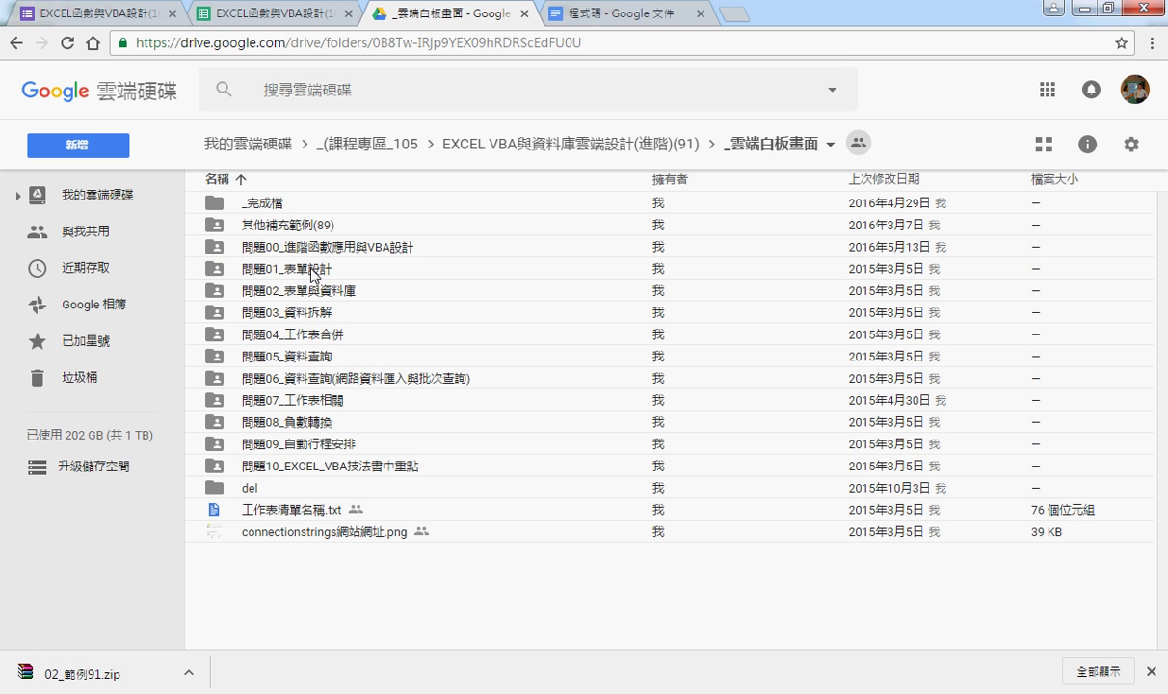
click(299, 268)
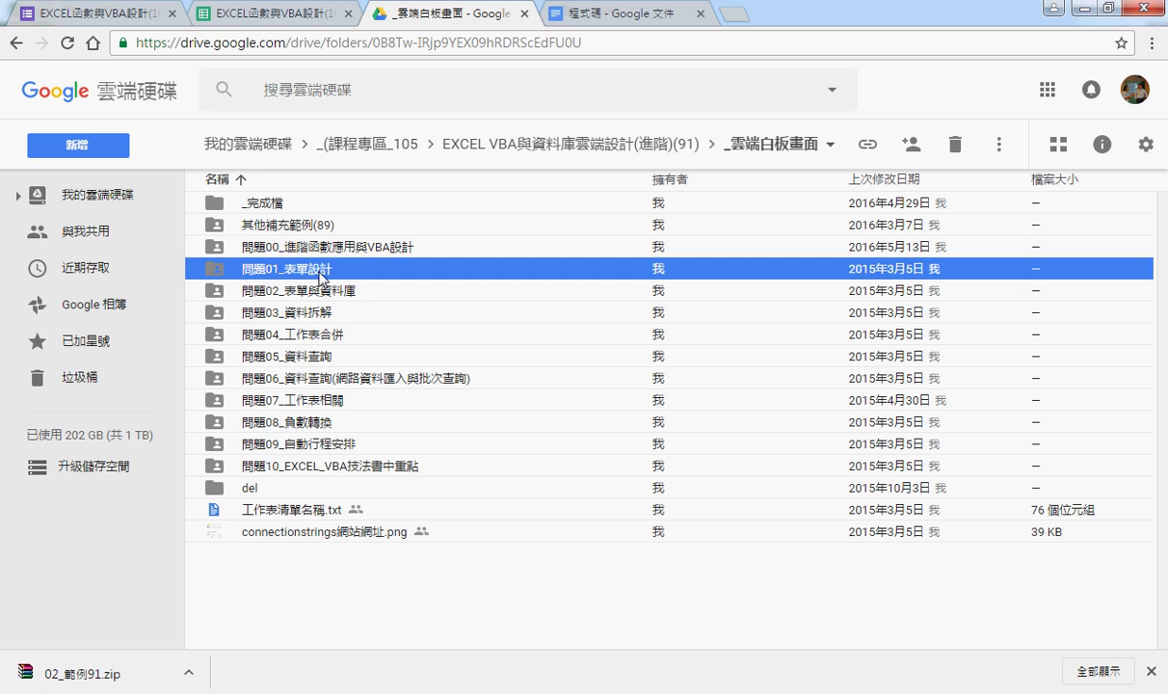
double_click(284, 274)
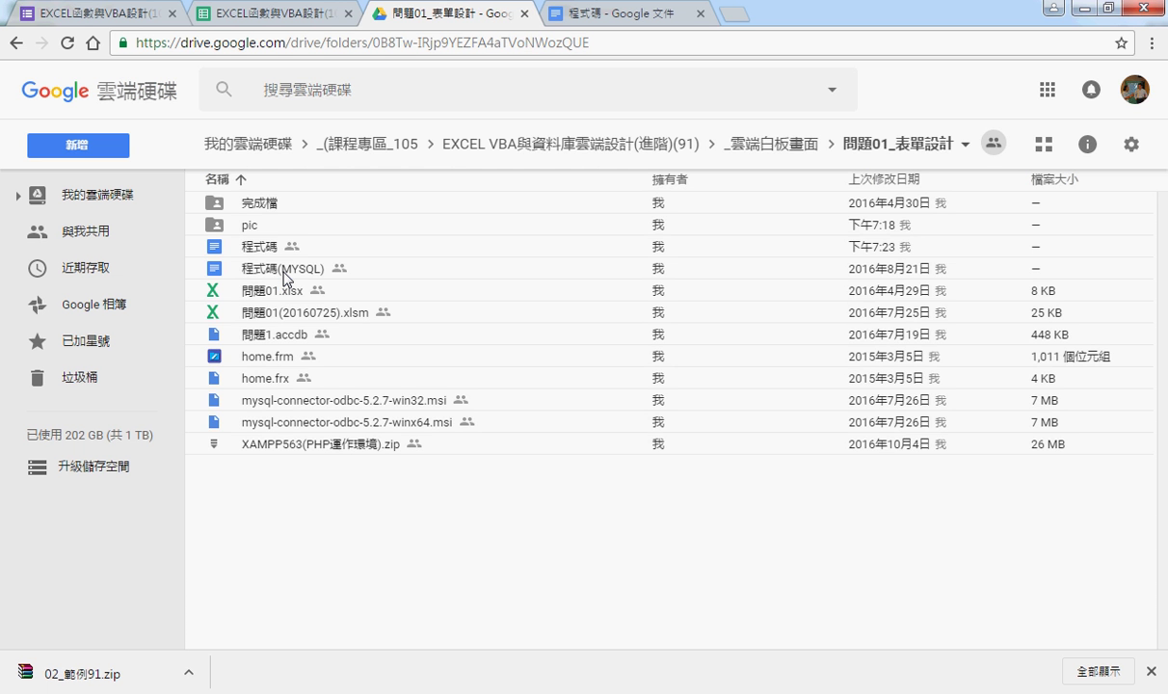
click(272, 249)
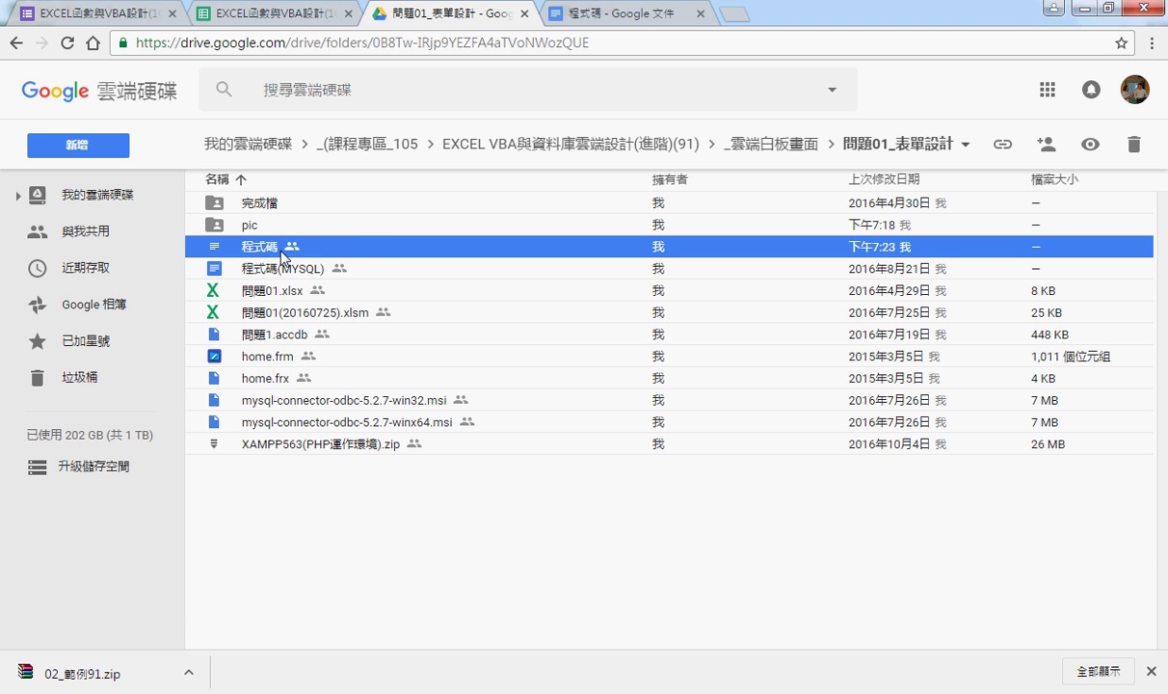
click(700, 14)
double_click(348, 251)
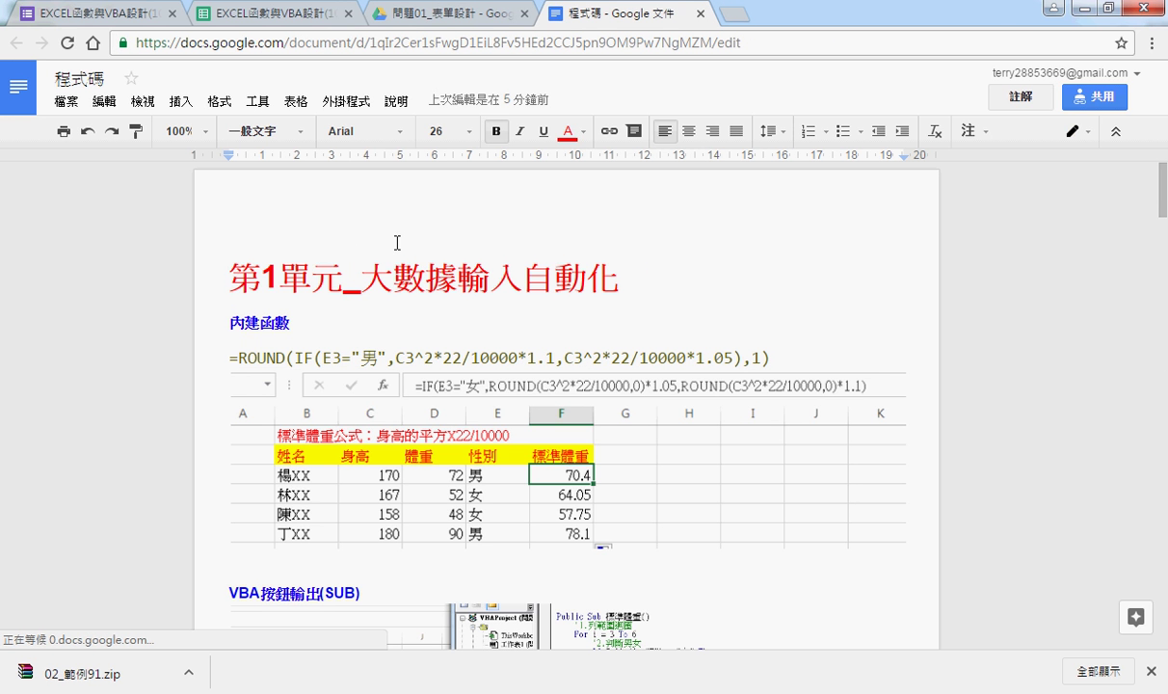
Step: Check the Drive list, return to 程式碼, then minimize Chrome to reveal the 問題01 workbook
click(441, 13)
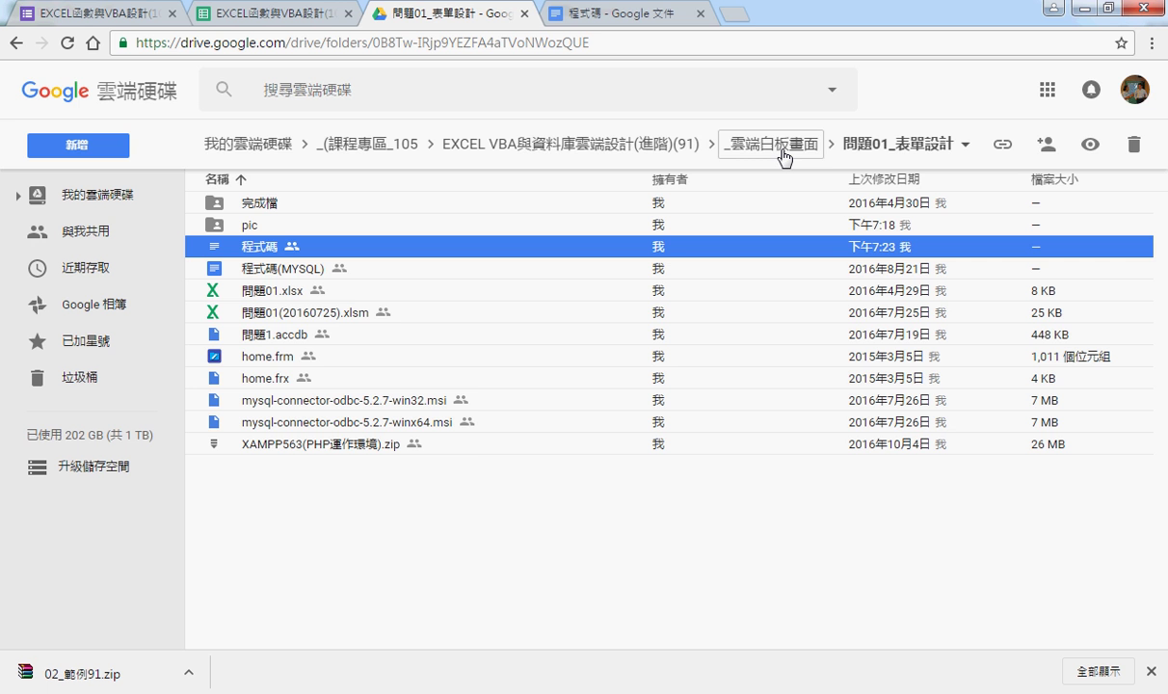
click(603, 17)
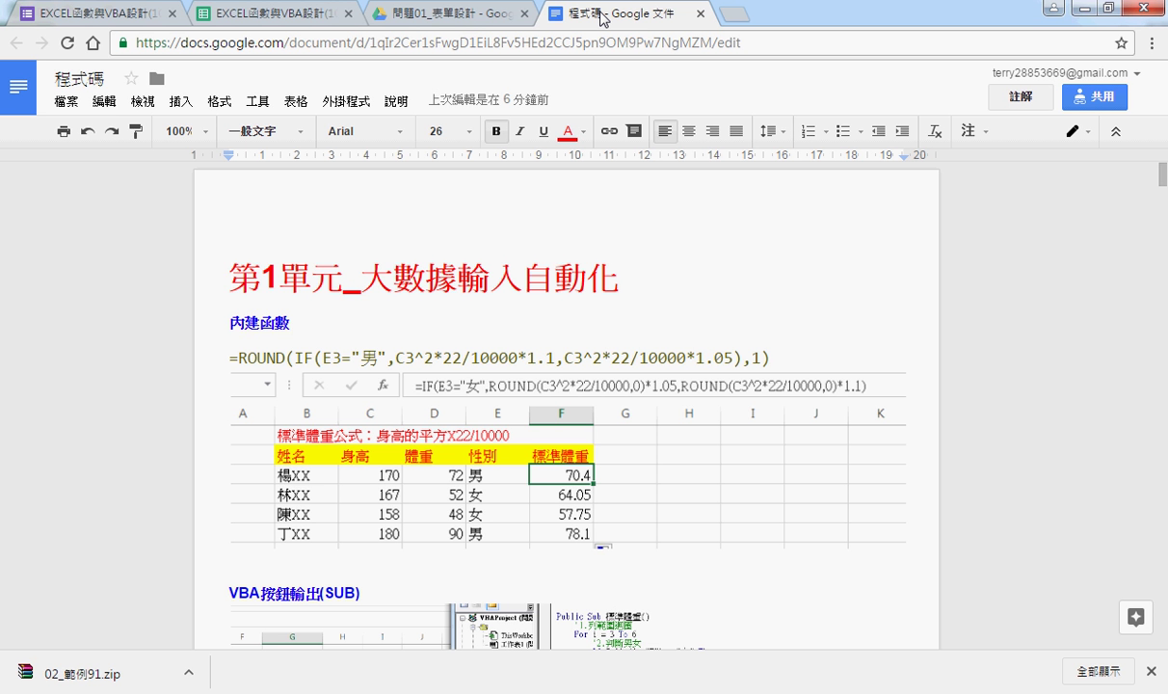
click(1086, 10)
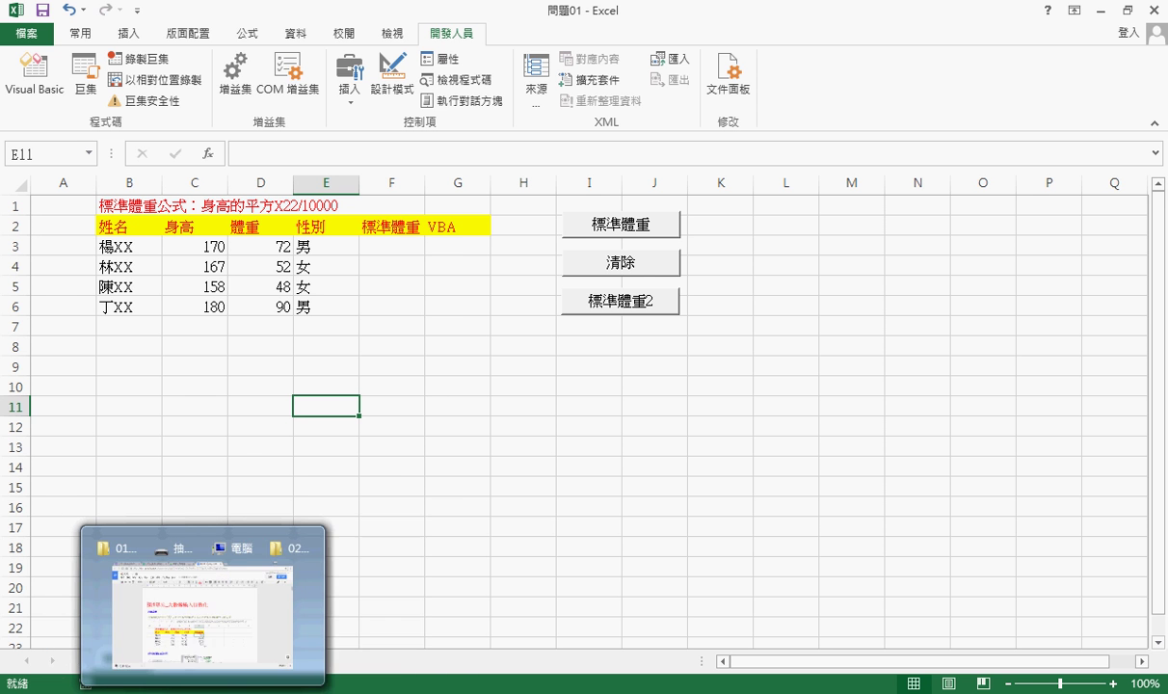
mouse_move(125, 693)
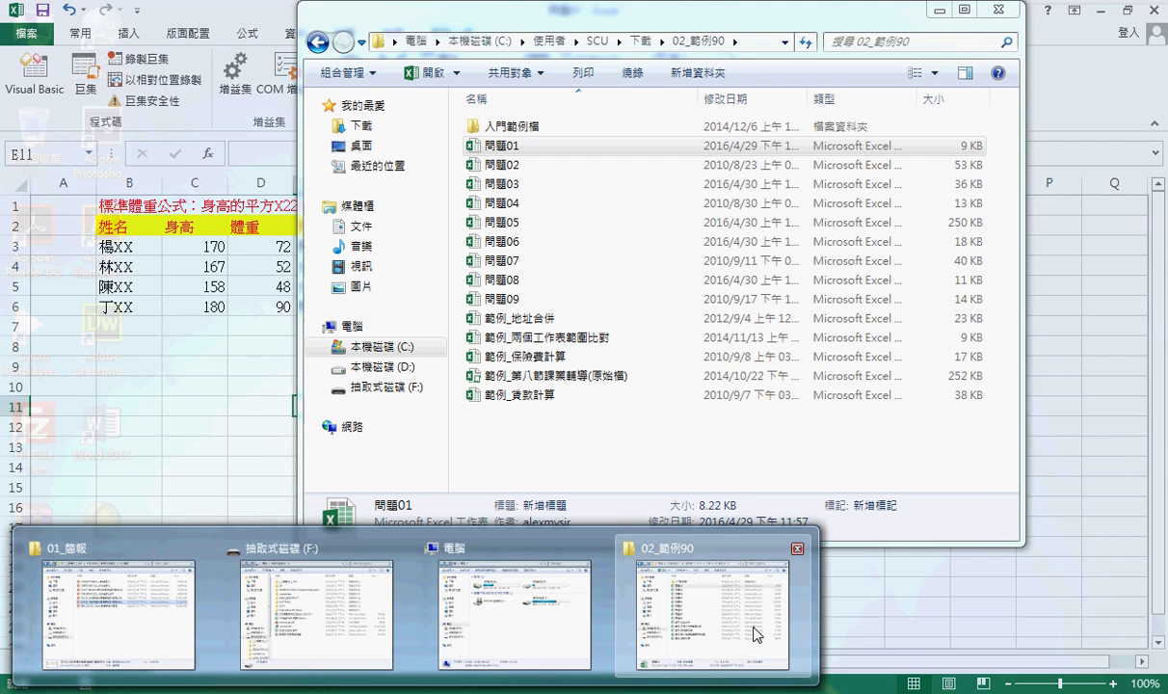
click(751, 631)
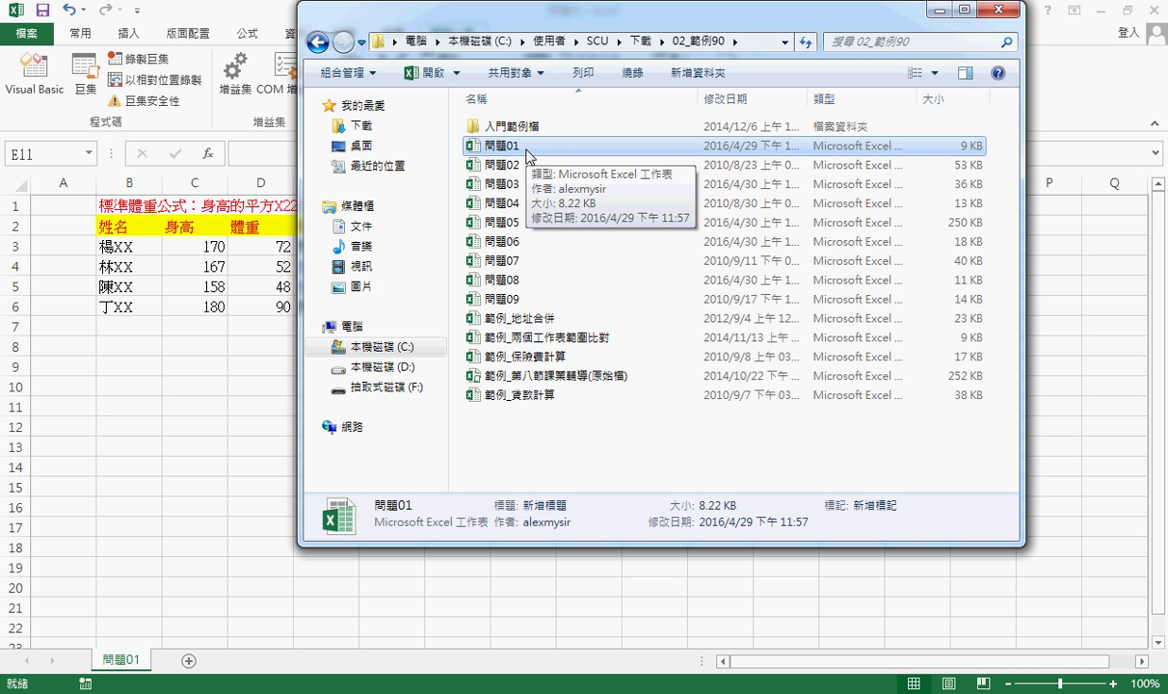
double_click(527, 152)
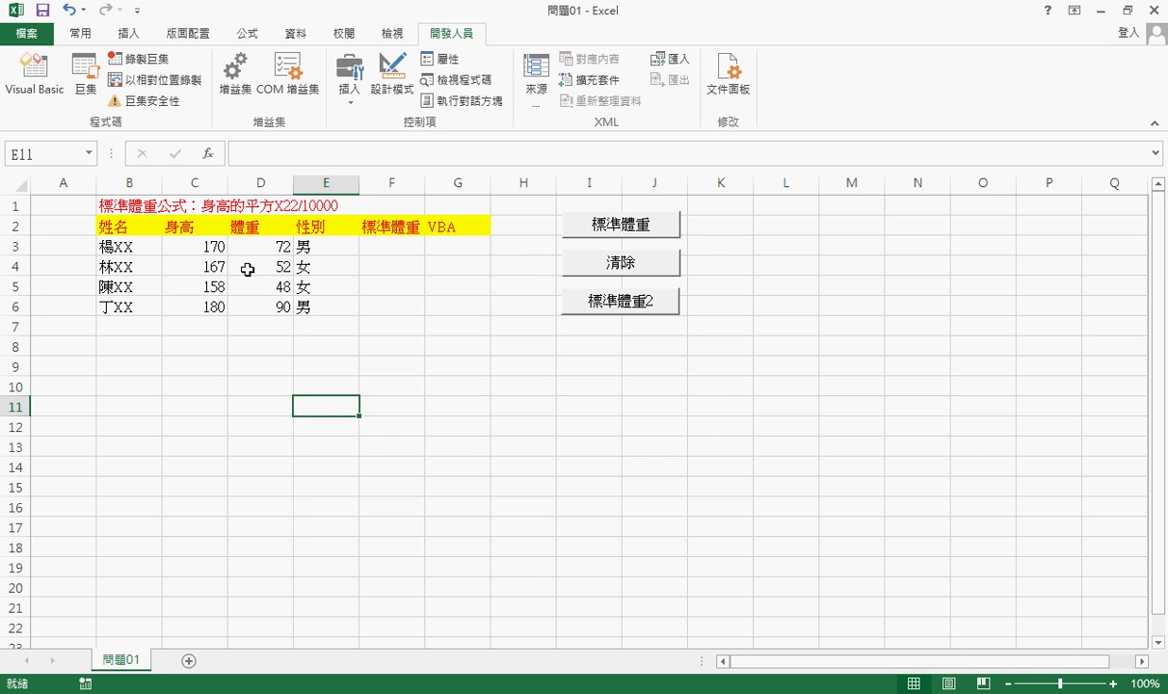
click(405, 250)
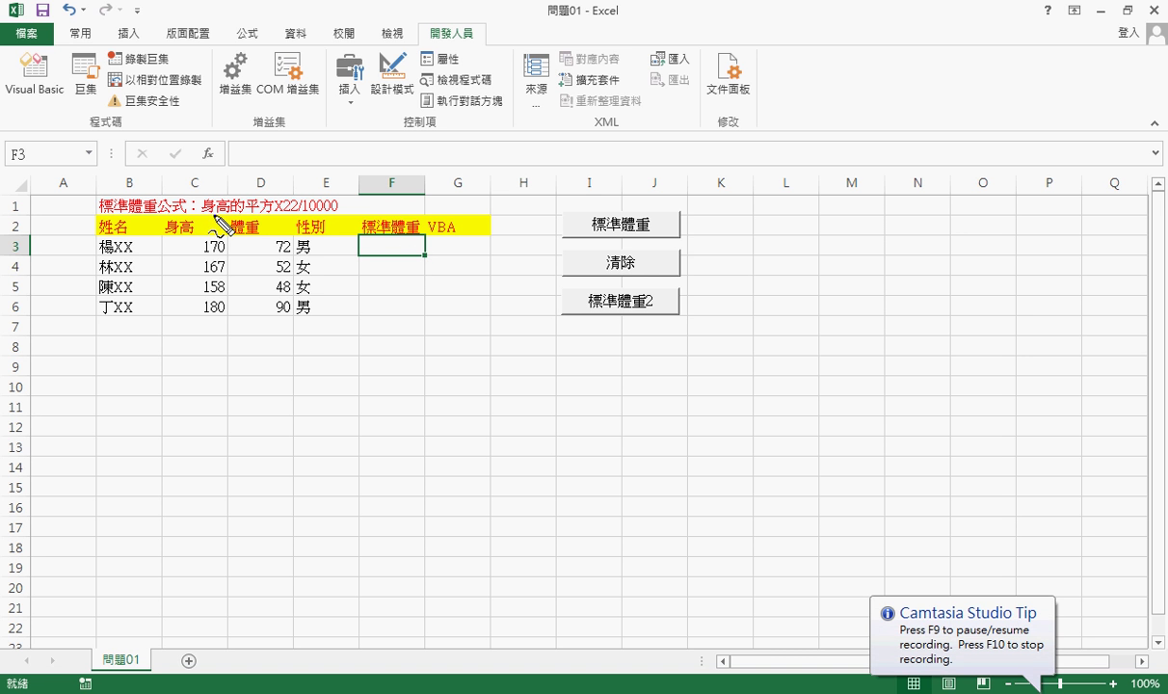
drag(210, 214, 338, 214)
mouse_move(410, 258)
mouse_down()
mouse_move(350, 258)
mouse_move(400, 258)
mouse_up()
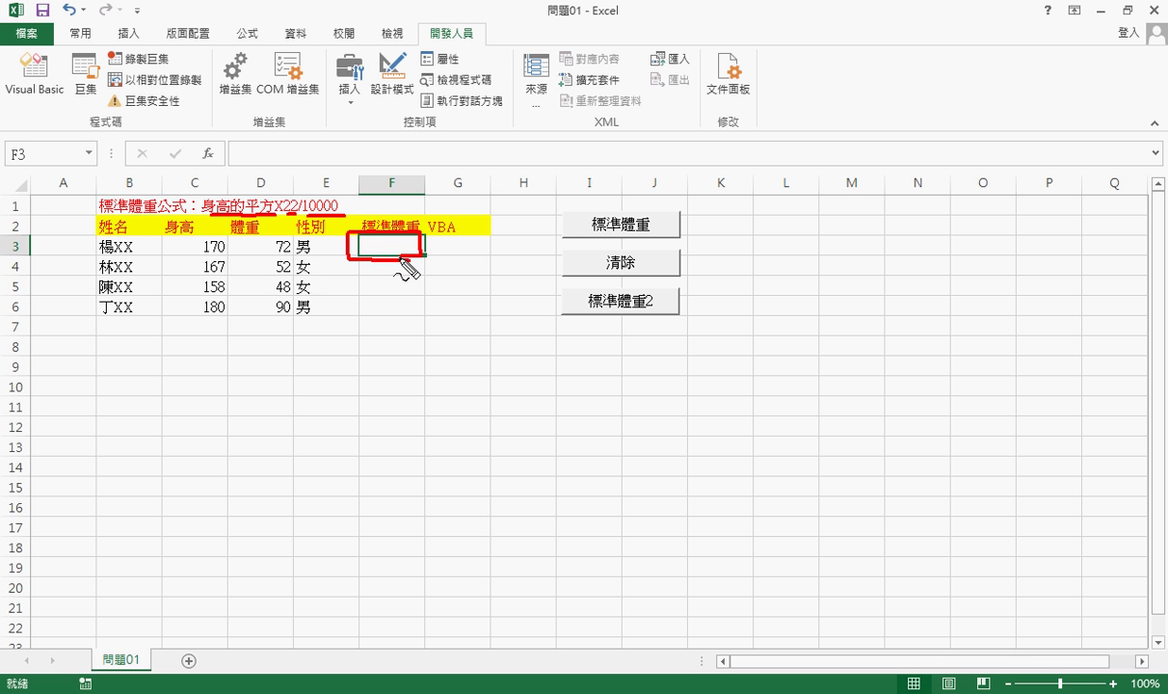
key(Escape)
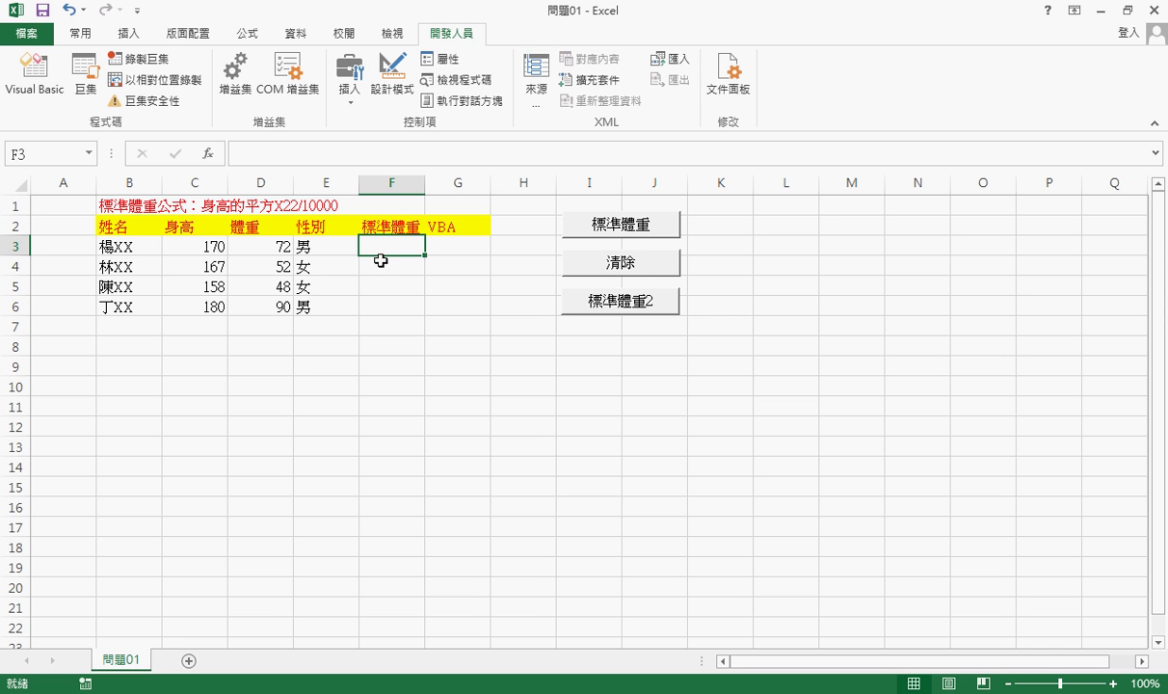
Step: Enter =C3^2*22/10000 in F3 so the first standard weight shows 63.58
click(200, 247)
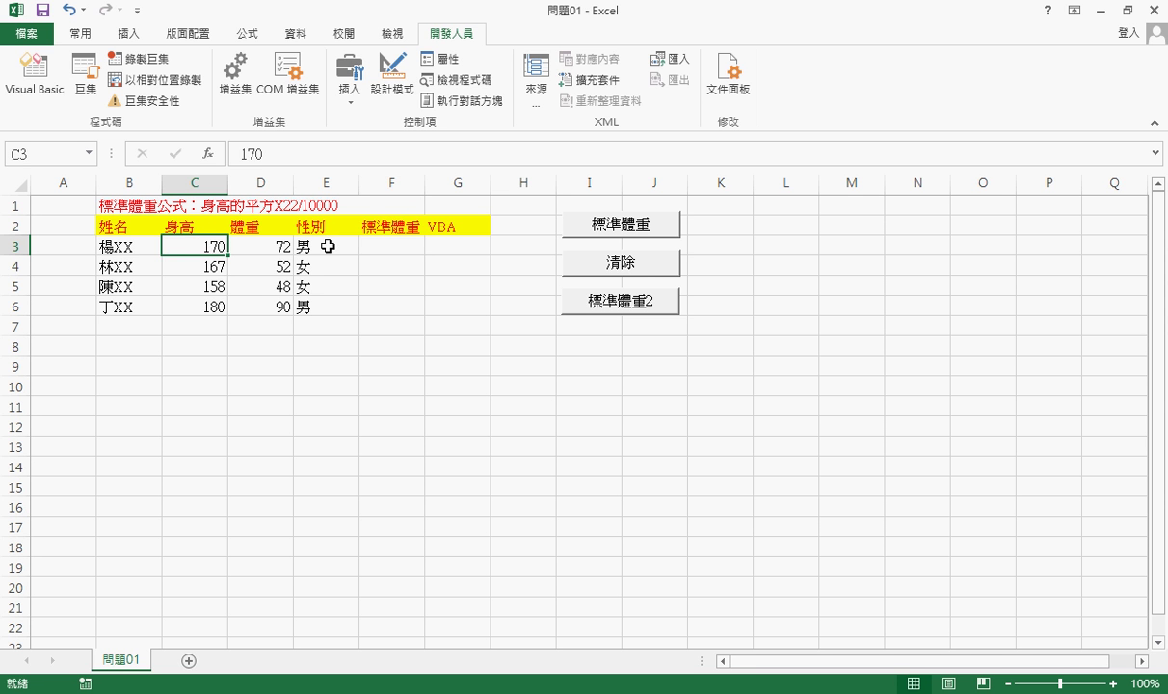
click(391, 245)
click(274, 155)
text(=)
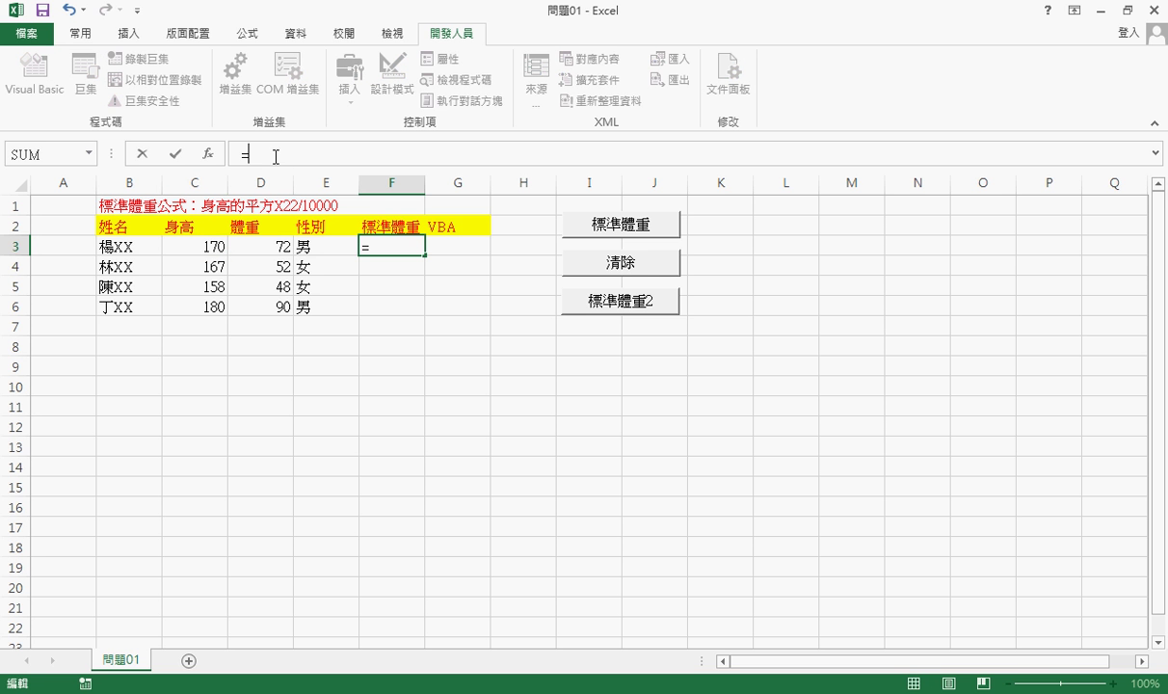
click(259, 240)
click(196, 242)
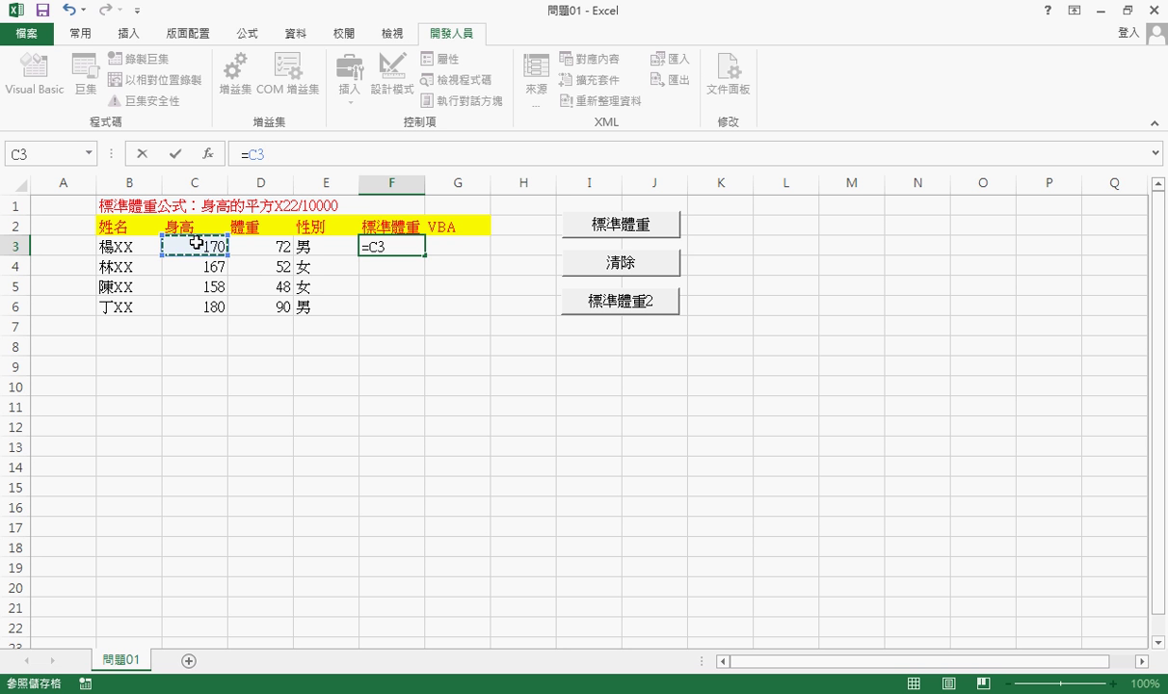
text(^)
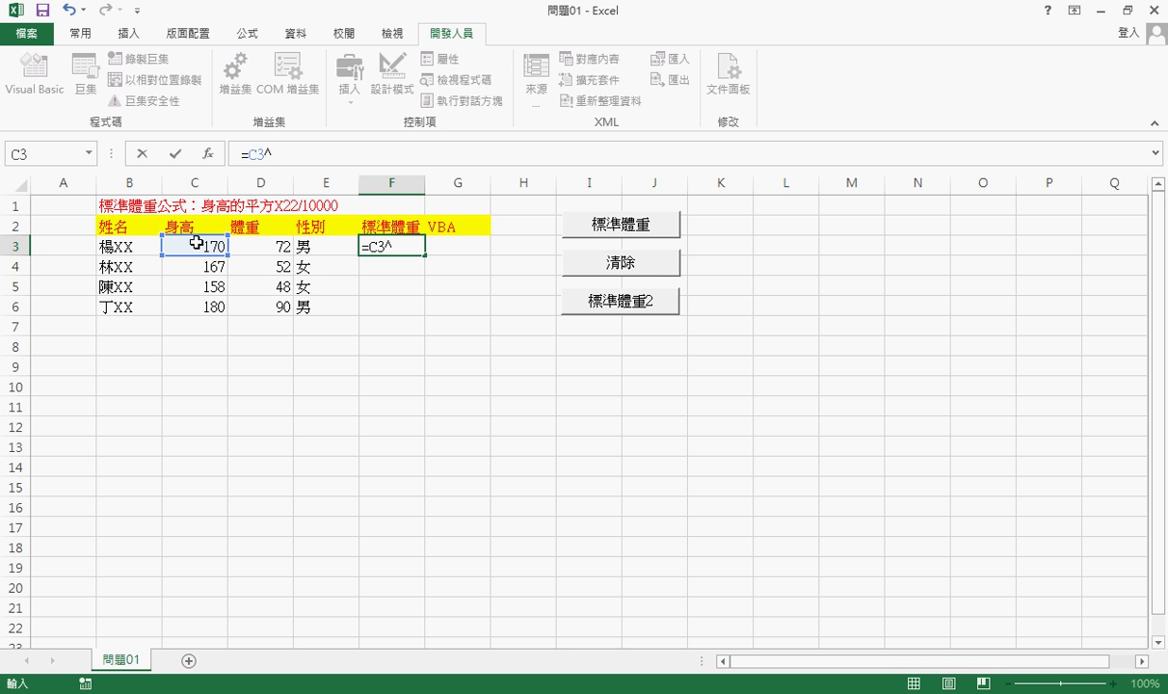
text(2)
text(*22)
text(/1)
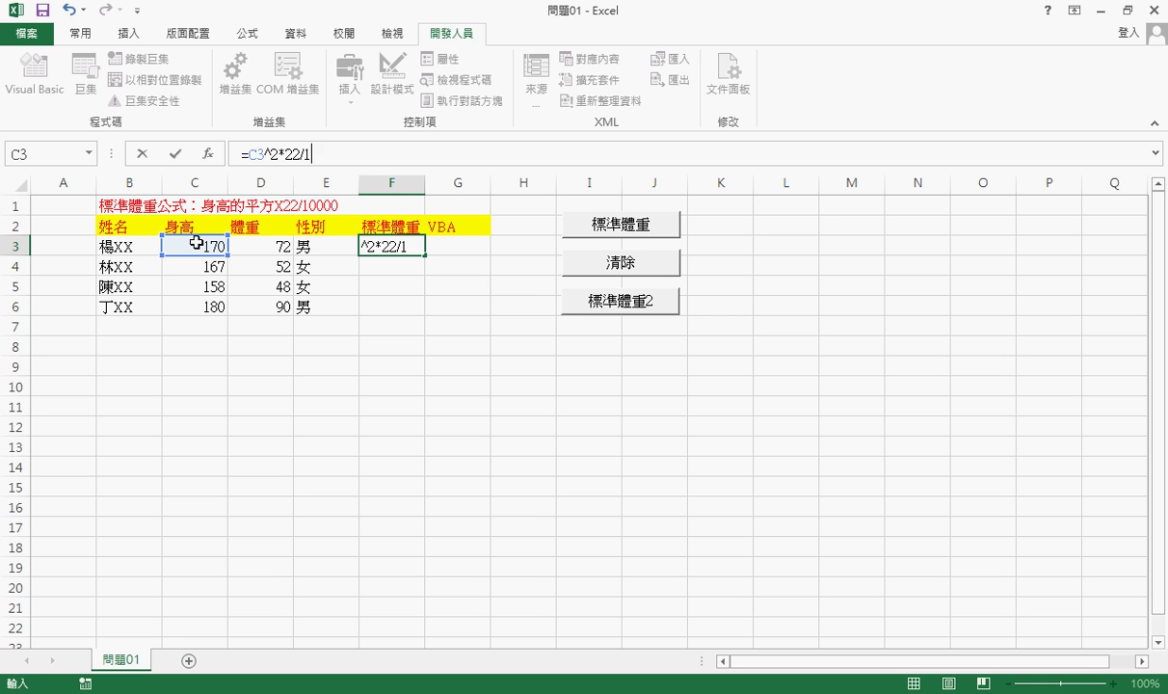
text(0000)
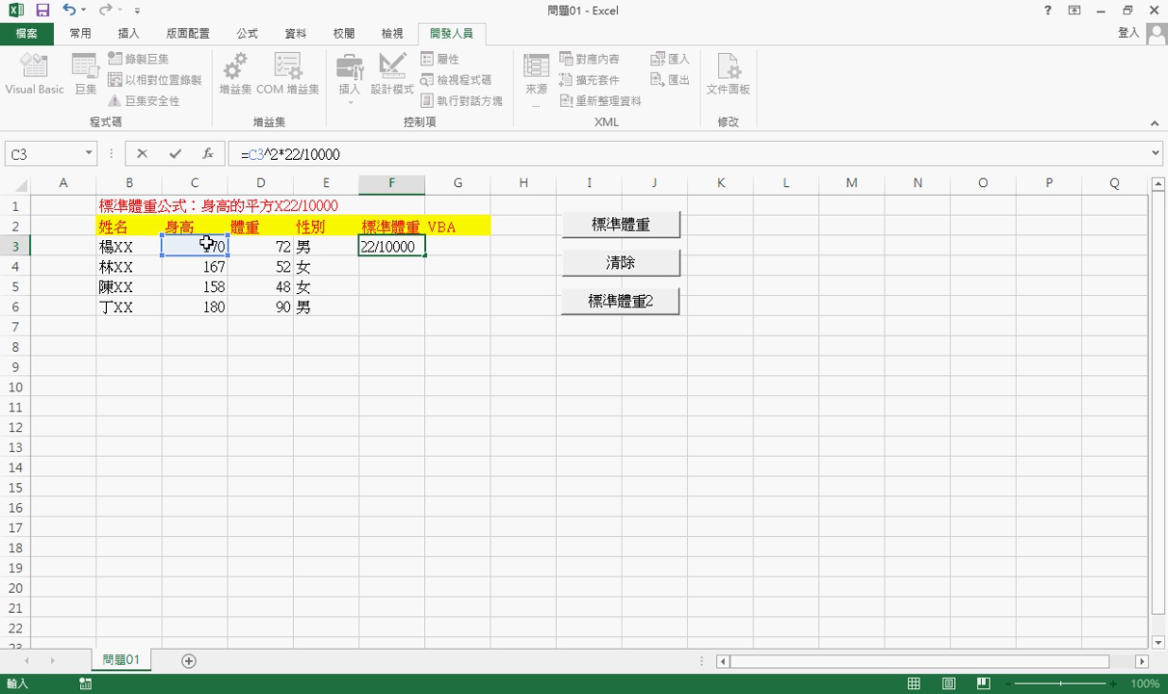
click(180, 160)
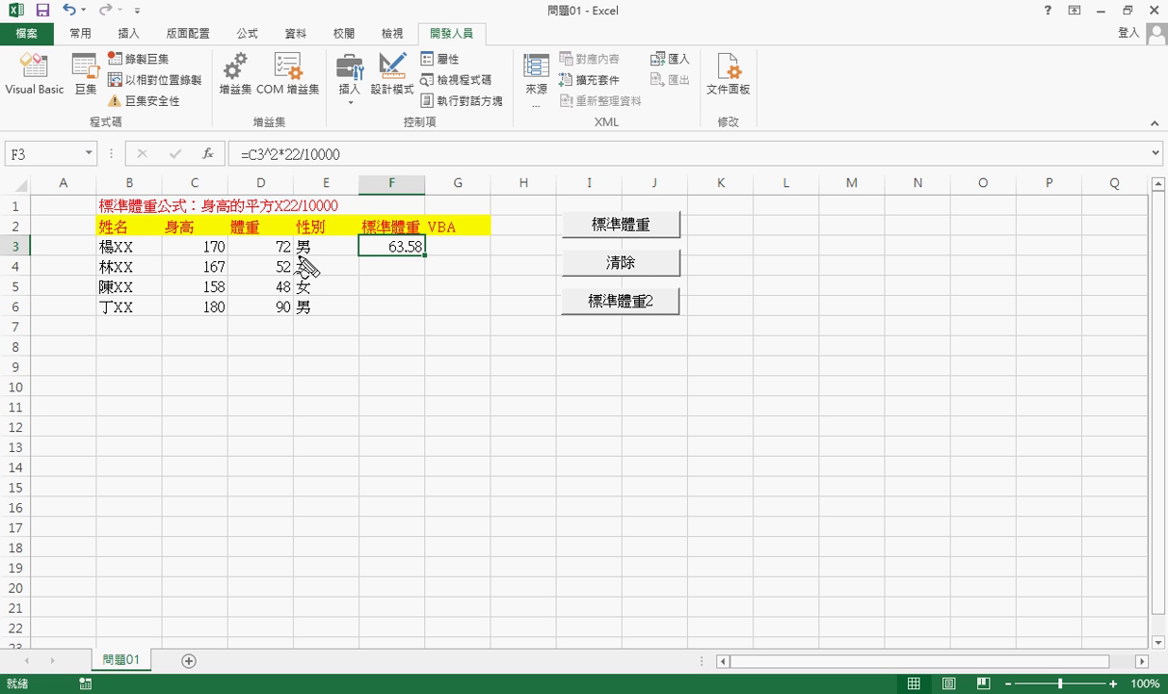
drag(293, 252, 296, 276)
drag(366, 257, 425, 257)
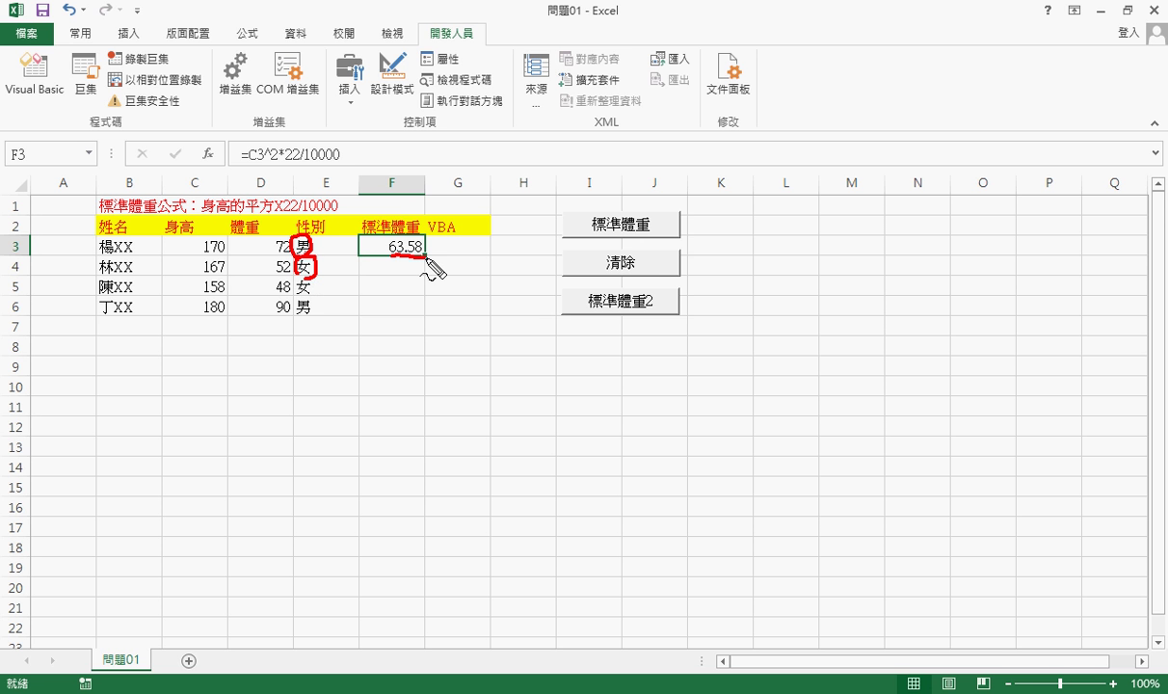
drag(341, 166, 248, 167)
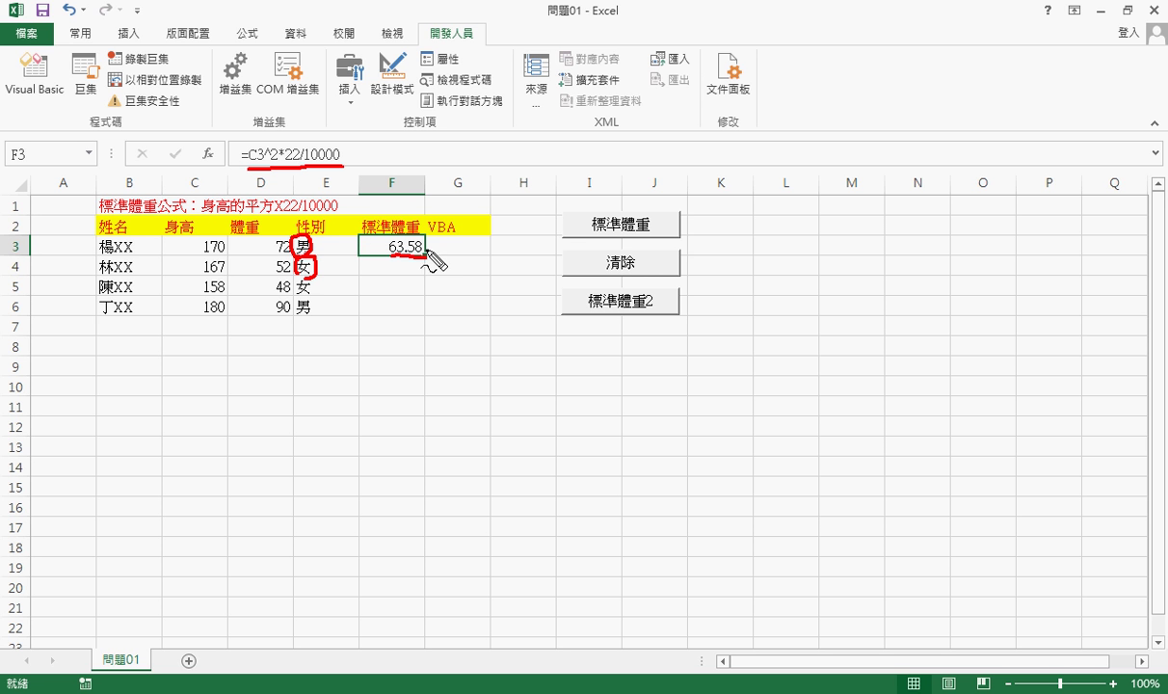
mouse_move(433, 240)
mouse_down()
mouse_move(446, 252)
mouse_move(433, 252)
mouse_move(471, 249)
mouse_move(432, 275)
mouse_move(448, 274)
mouse_up()
click(462, 249)
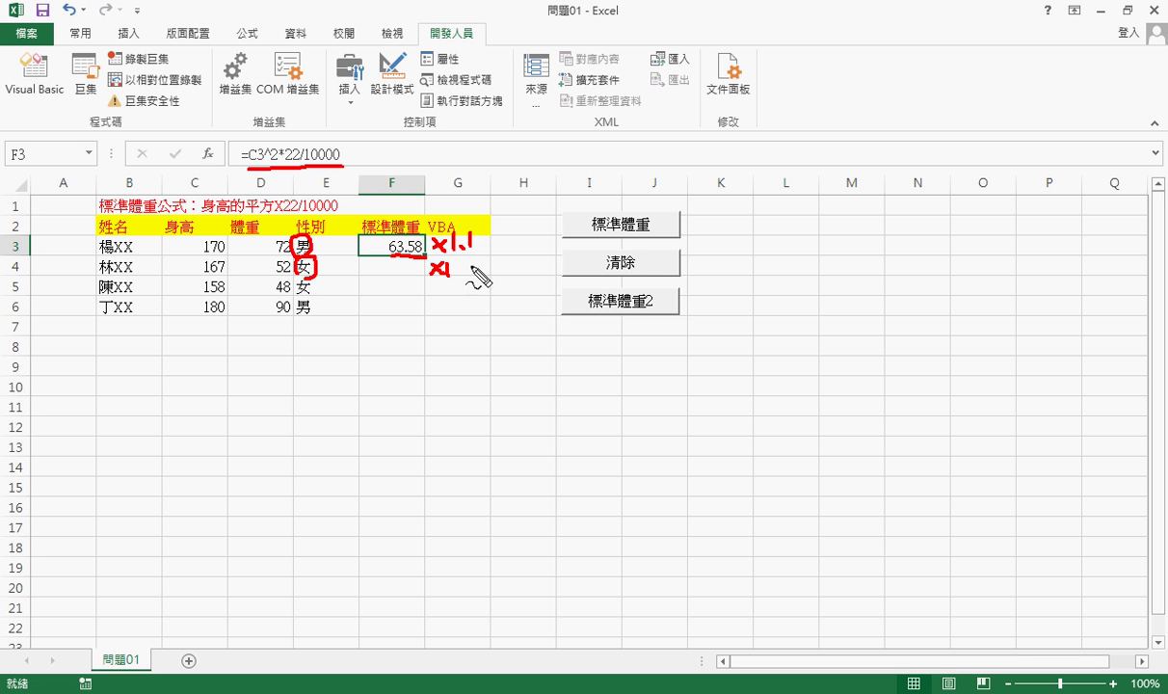
click(458, 273)
drag(464, 266, 473, 279)
drag(247, 173, 356, 172)
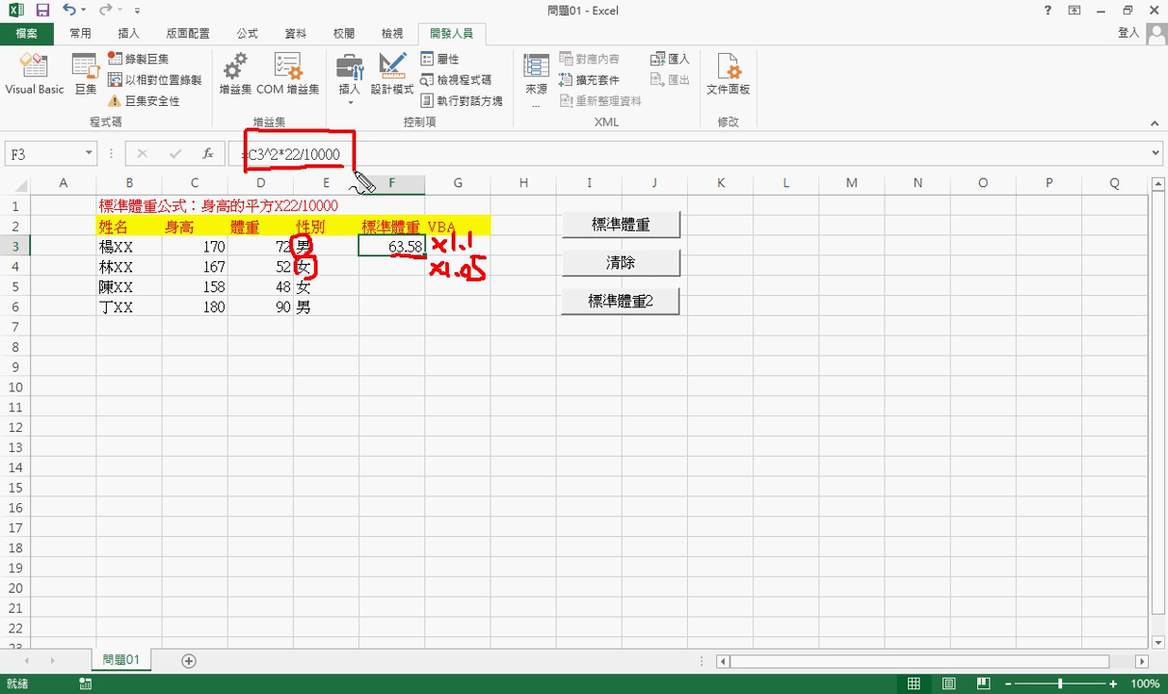
drag(241, 65, 259, 70)
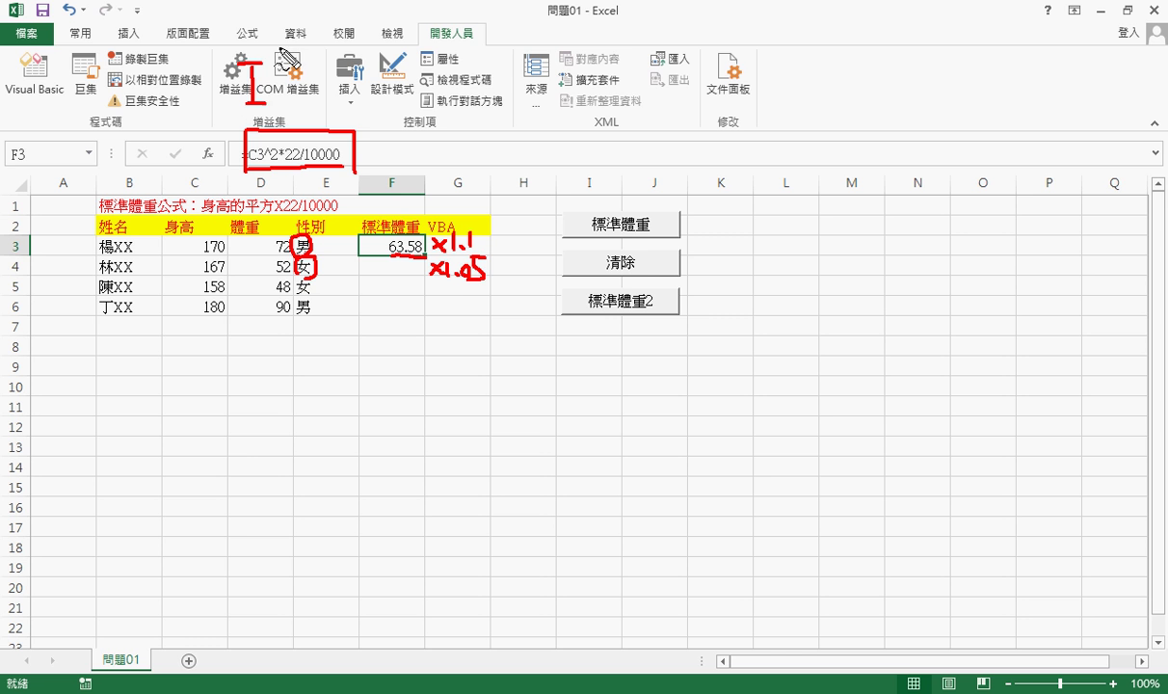
mouse_move(279, 48)
mouse_down()
mouse_move(285, 97)
mouse_move(271, 119)
mouse_up()
drag(304, 256, 301, 276)
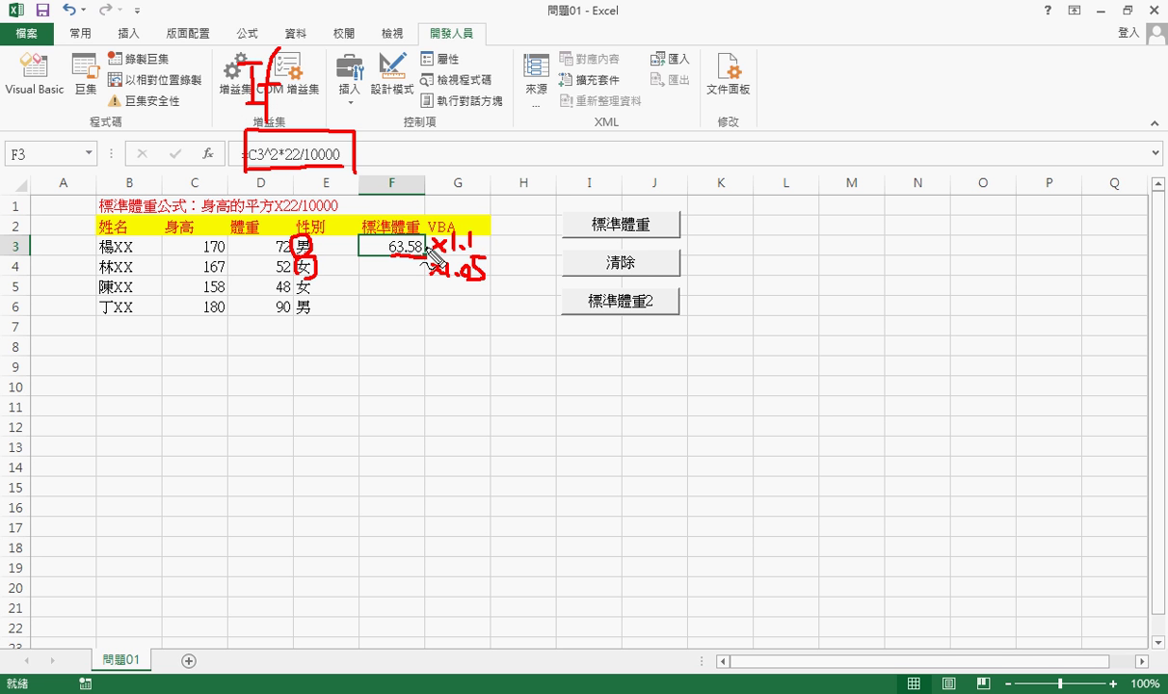
drag(465, 257, 469, 282)
drag(405, 267, 416, 267)
drag(202, 214, 345, 209)
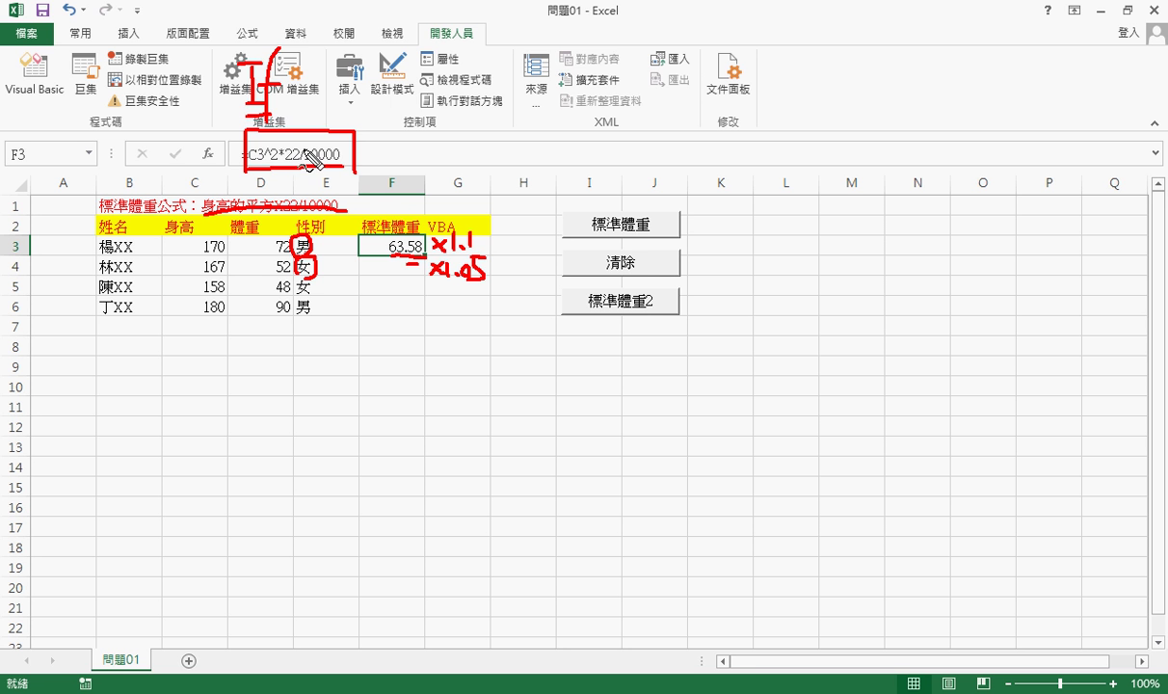
drag(407, 261, 425, 264)
drag(448, 210, 465, 232)
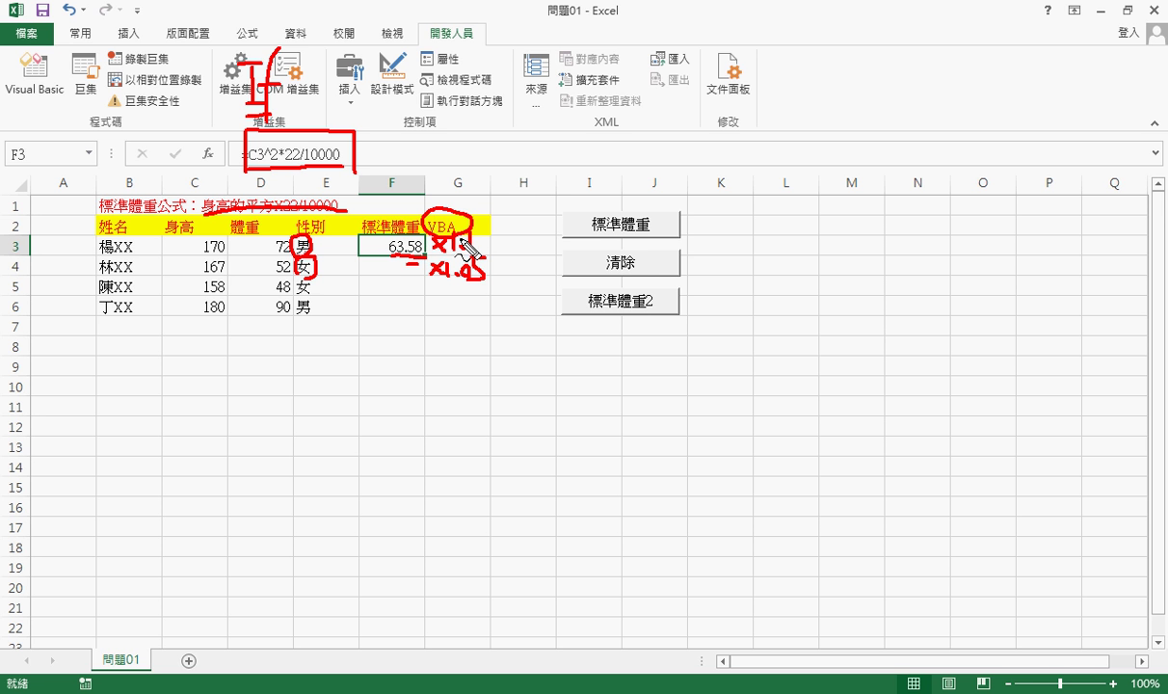
key(Escape)
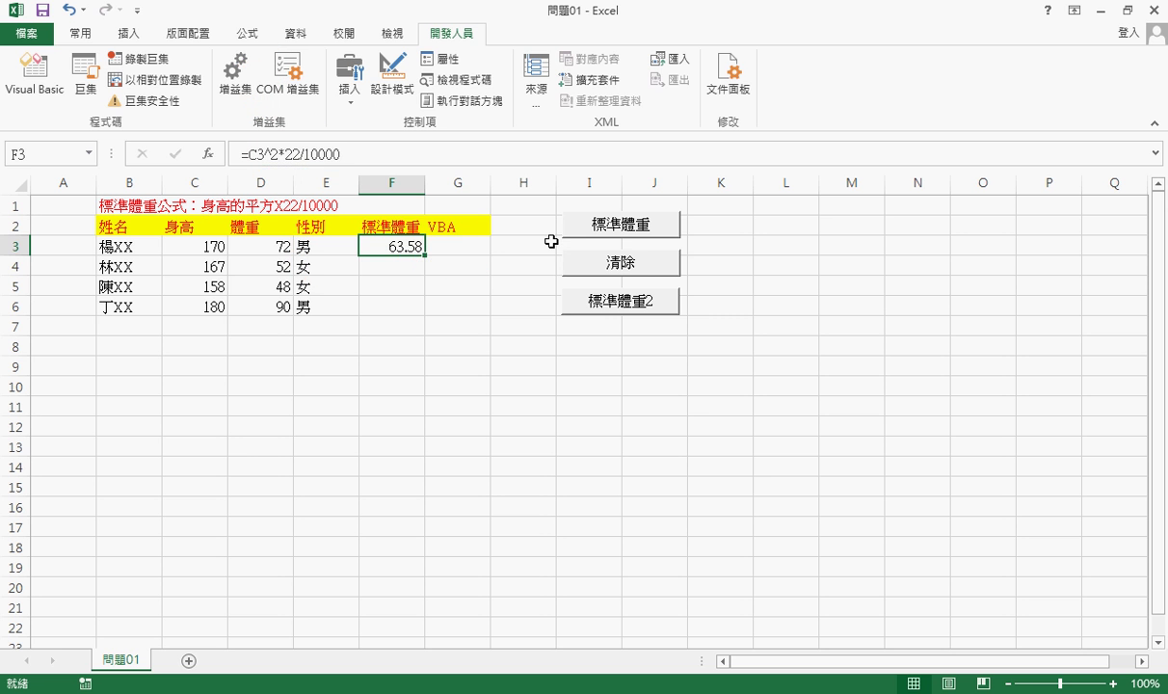
click(462, 245)
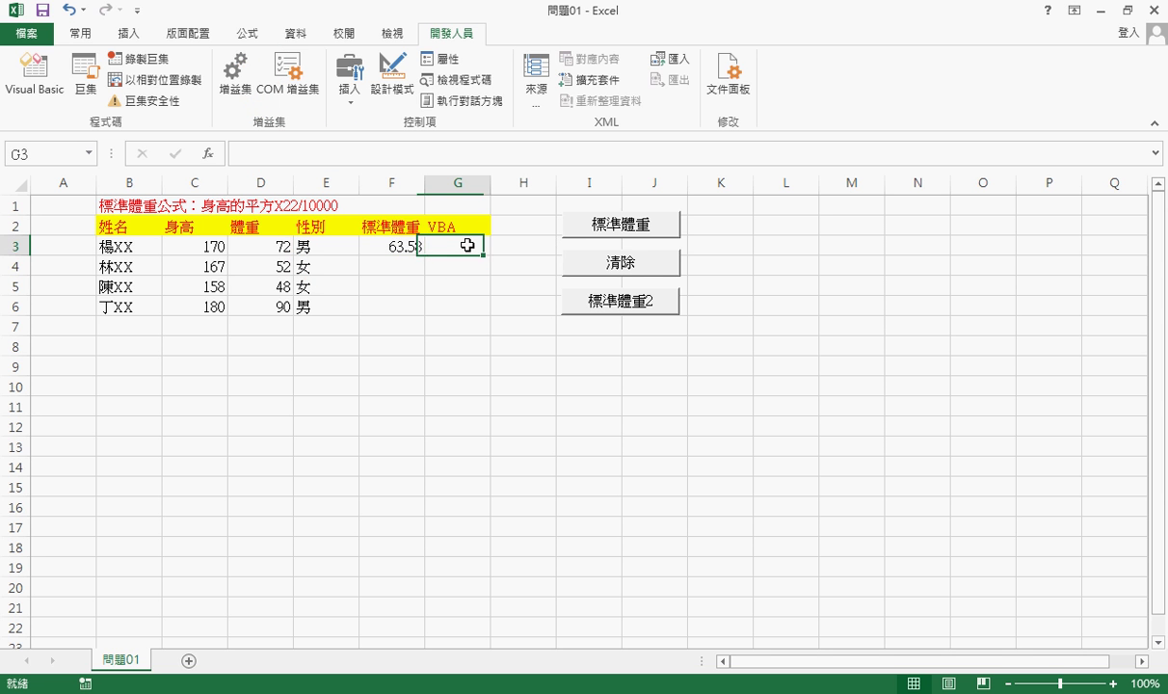
click(636, 230)
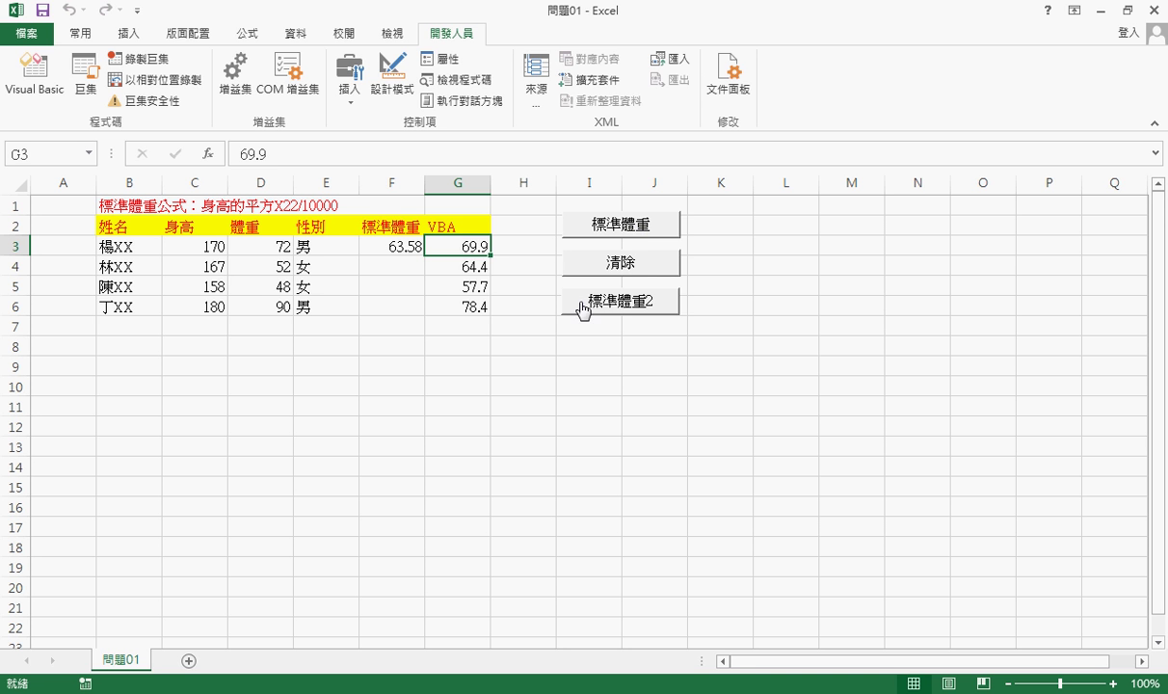
click(640, 266)
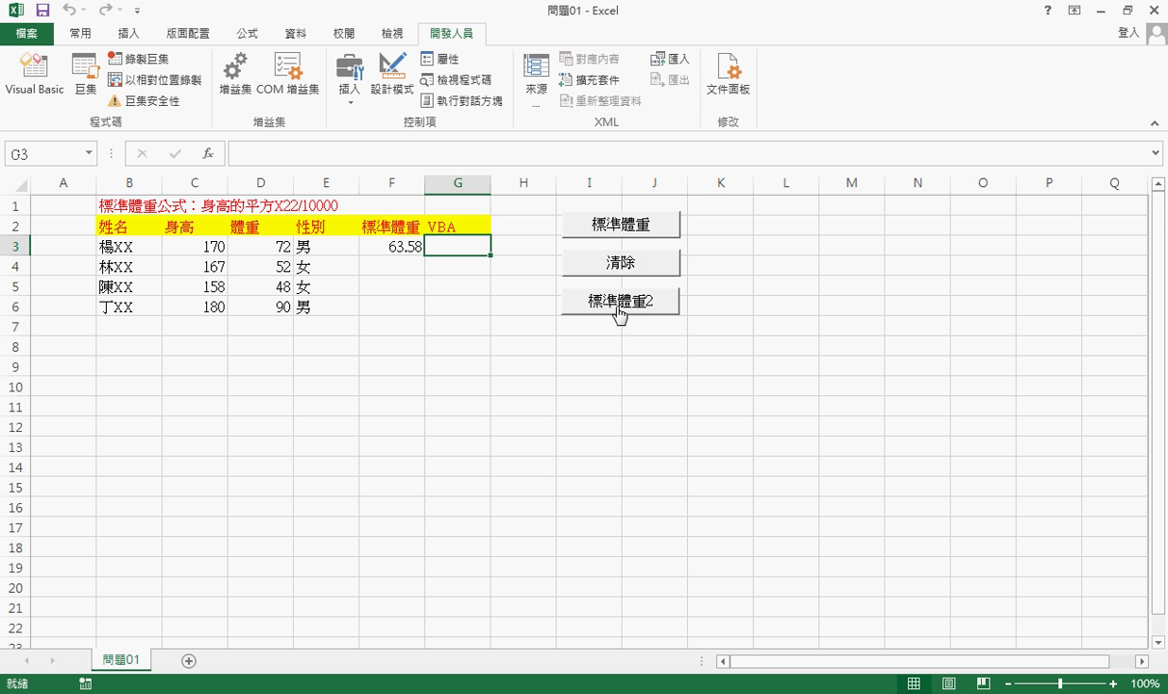
click(619, 307)
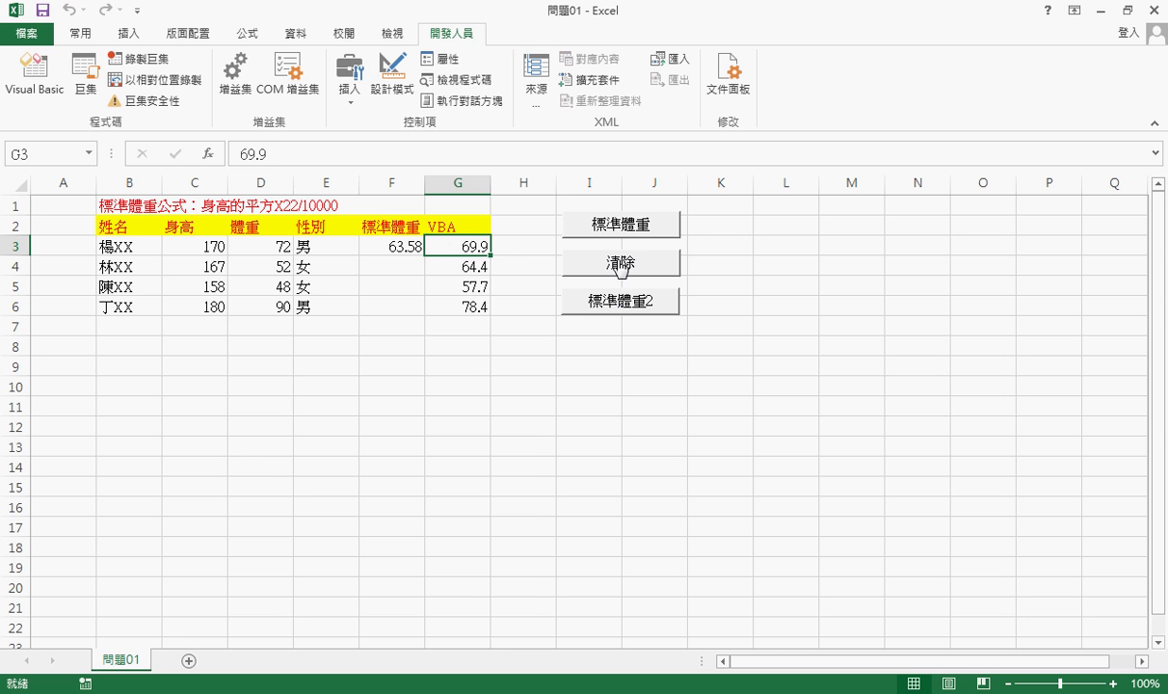
click(621, 264)
click(615, 231)
click(626, 262)
click(626, 304)
click(624, 266)
click(622, 233)
click(620, 263)
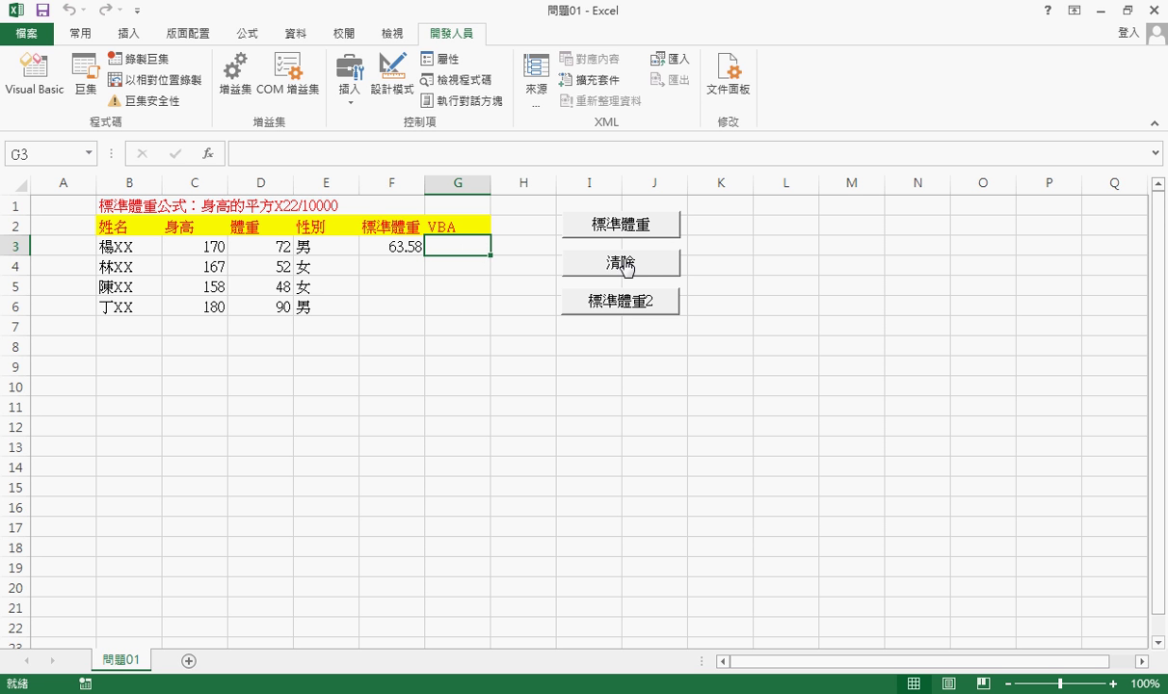
click(214, 157)
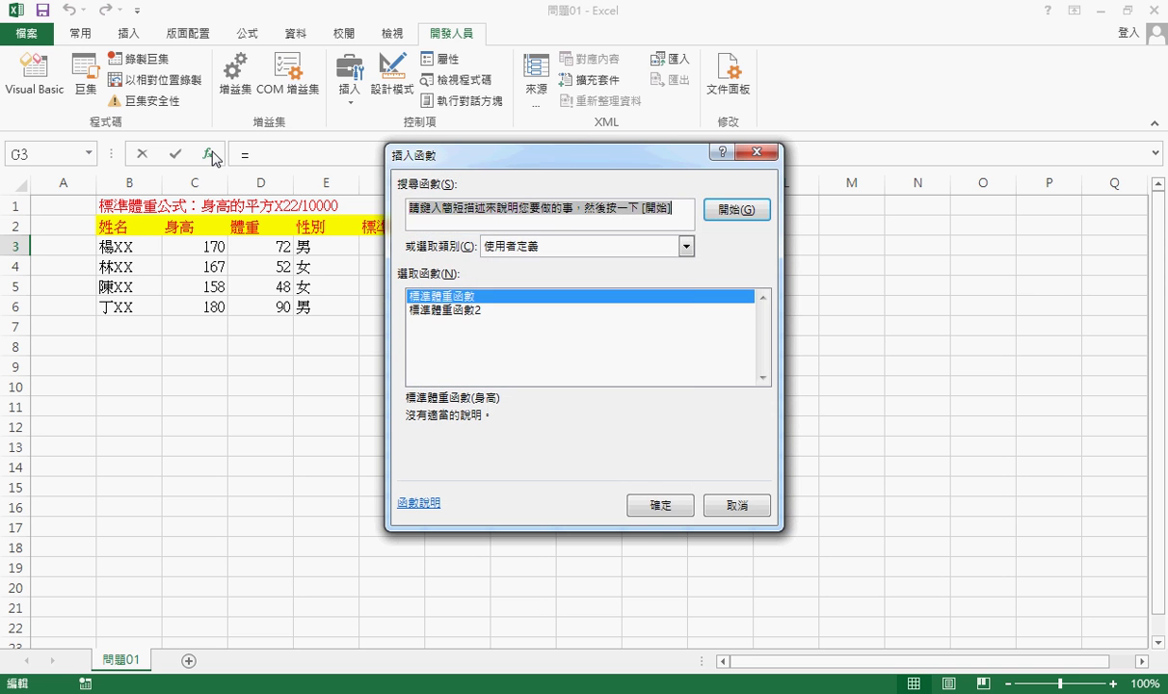
click(538, 246)
click(517, 167)
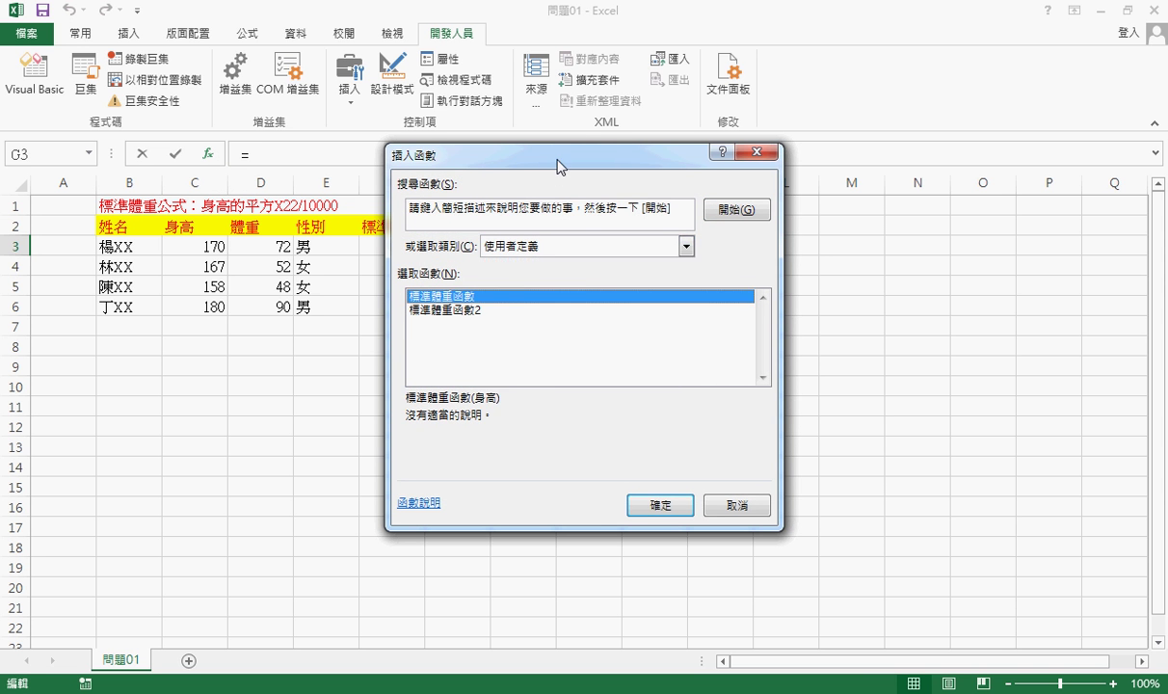
drag(617, 157, 879, 142)
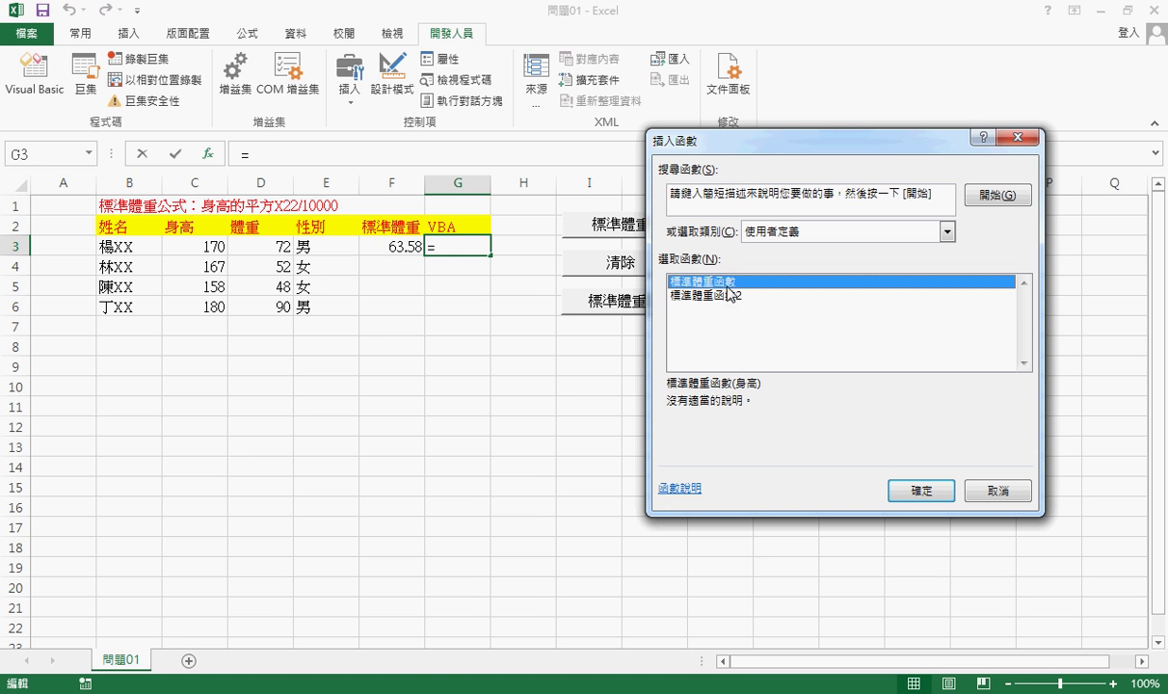
click(726, 297)
click(693, 281)
click(733, 296)
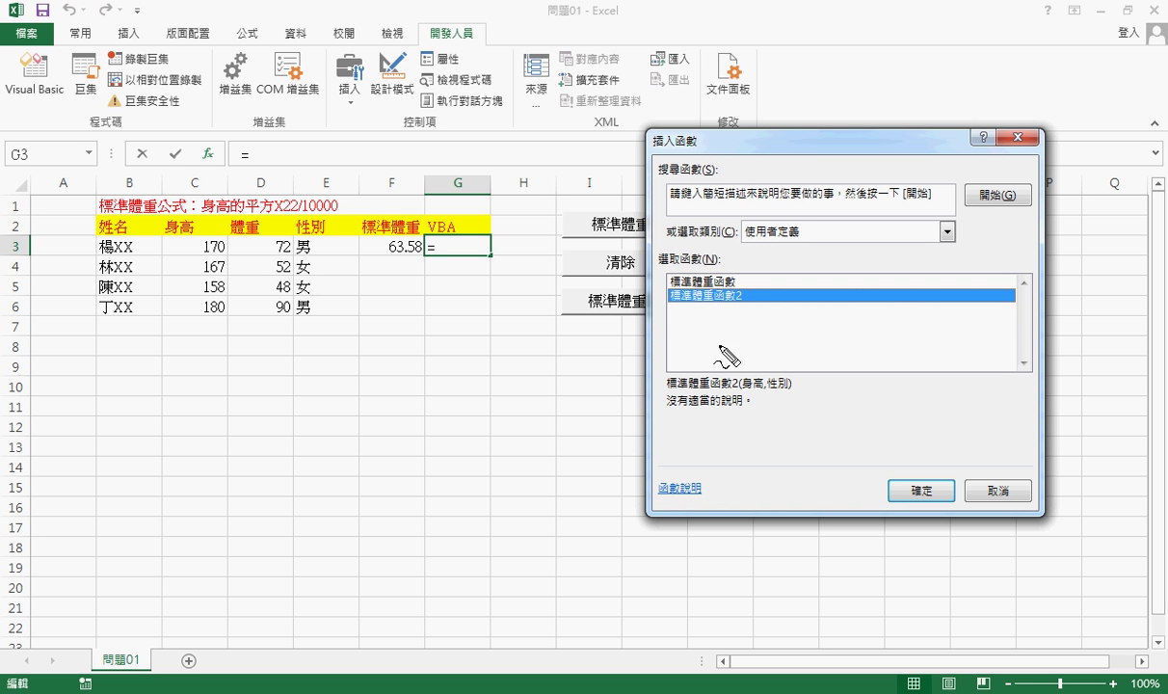
drag(675, 390, 790, 387)
key(Escape)
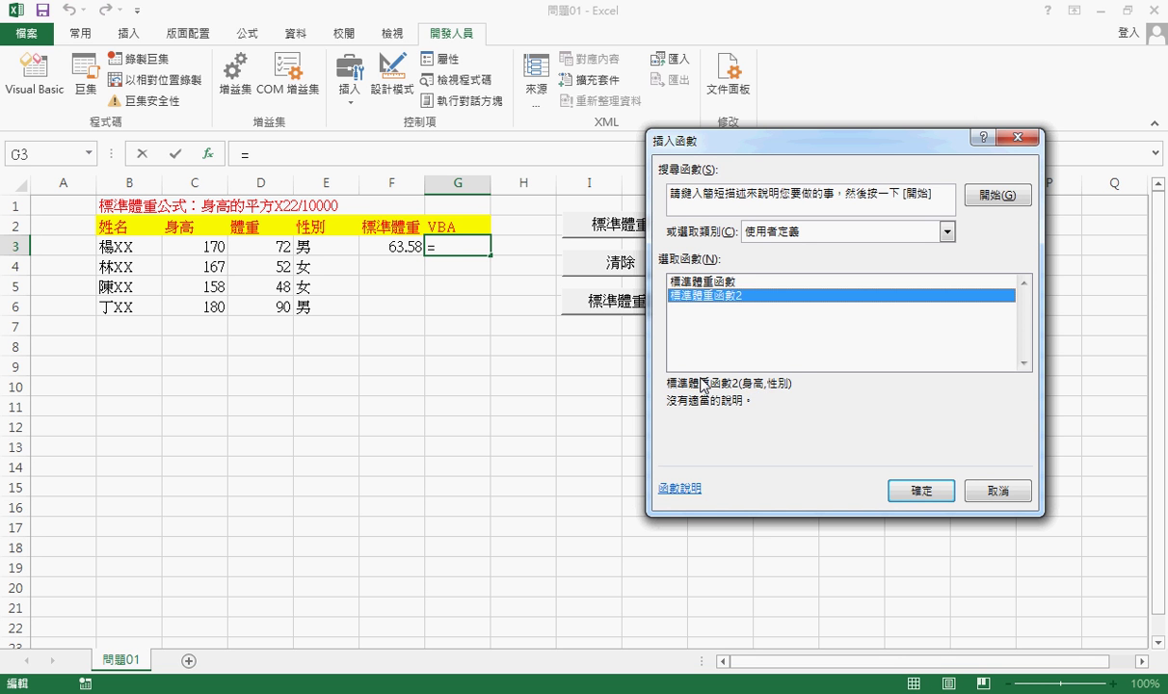
click(698, 280)
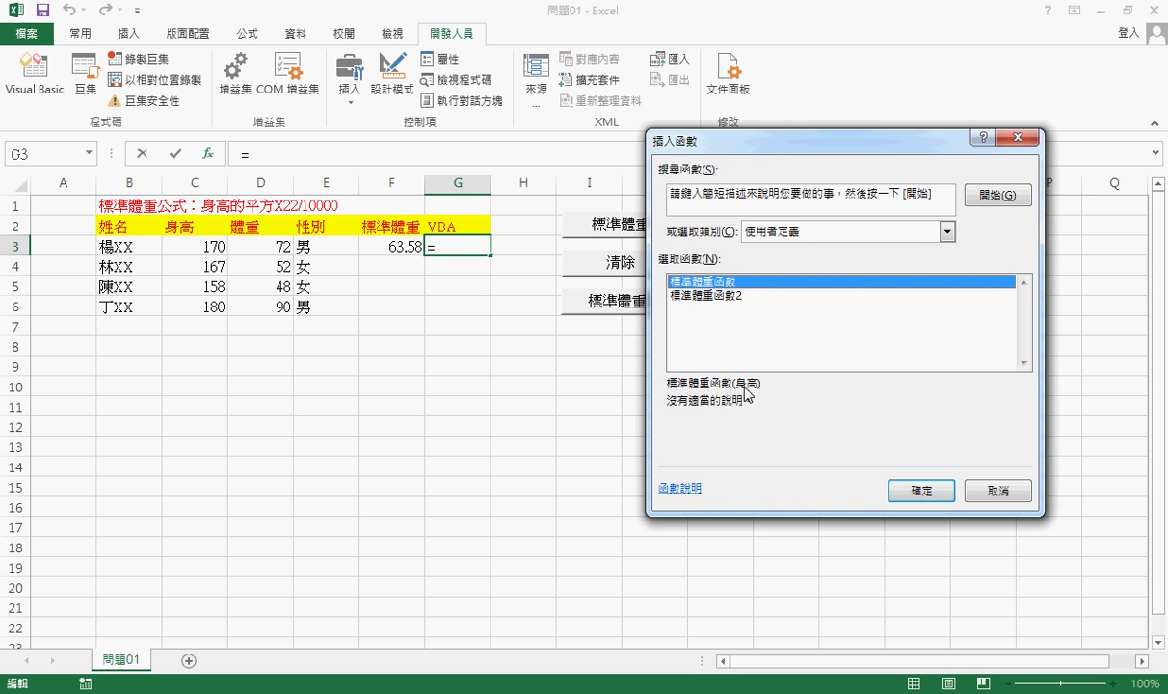
click(921, 490)
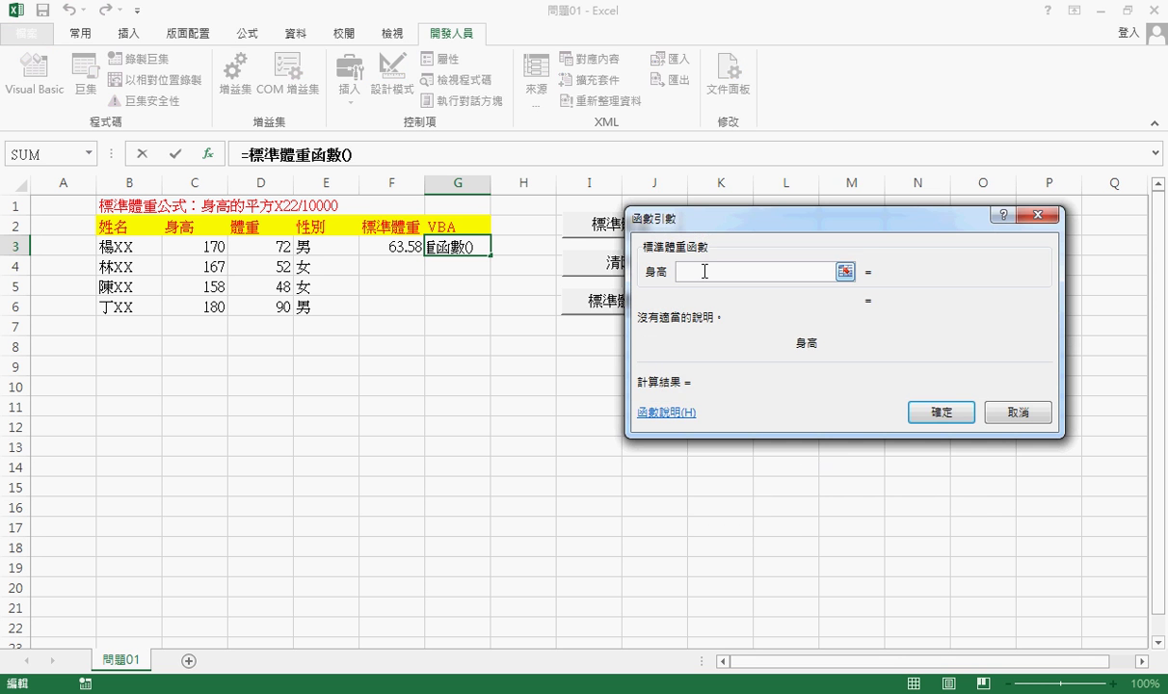
click(178, 245)
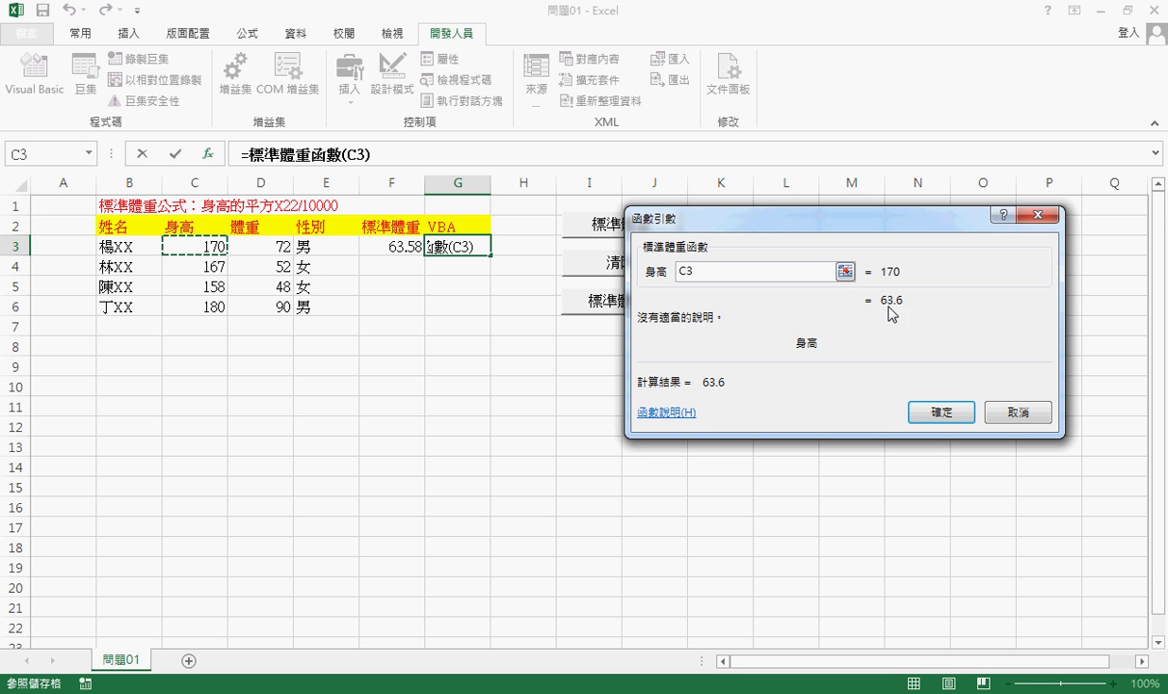
click(942, 411)
drag(489, 254, 491, 314)
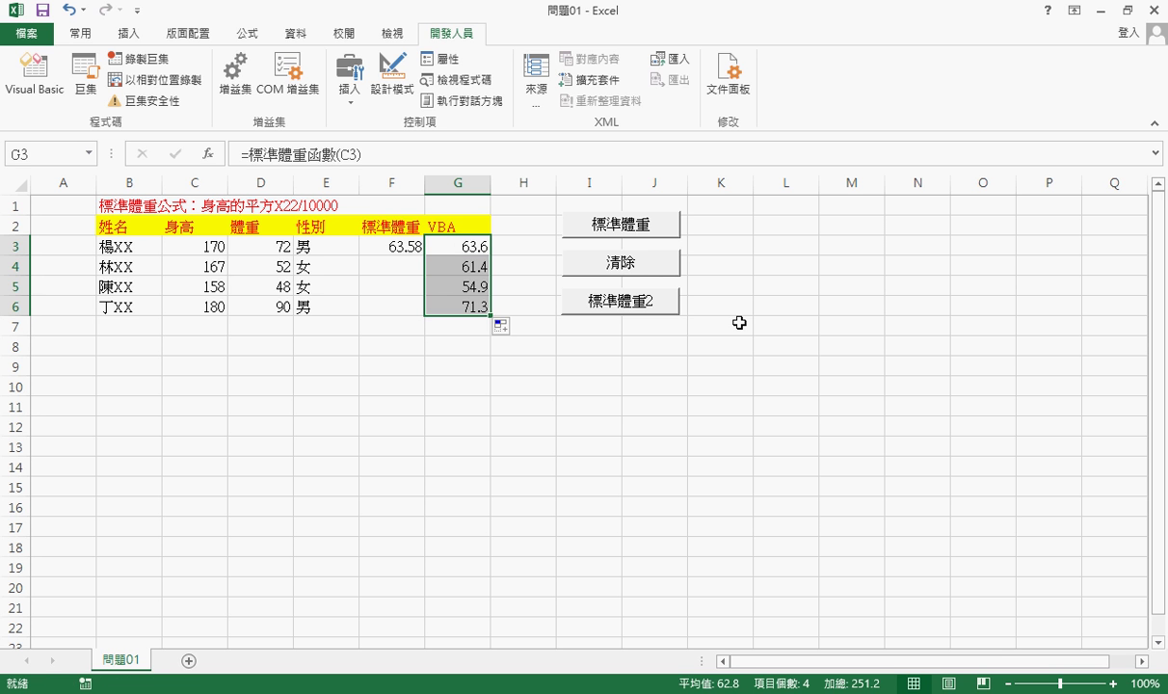
key(Delete)
click(455, 247)
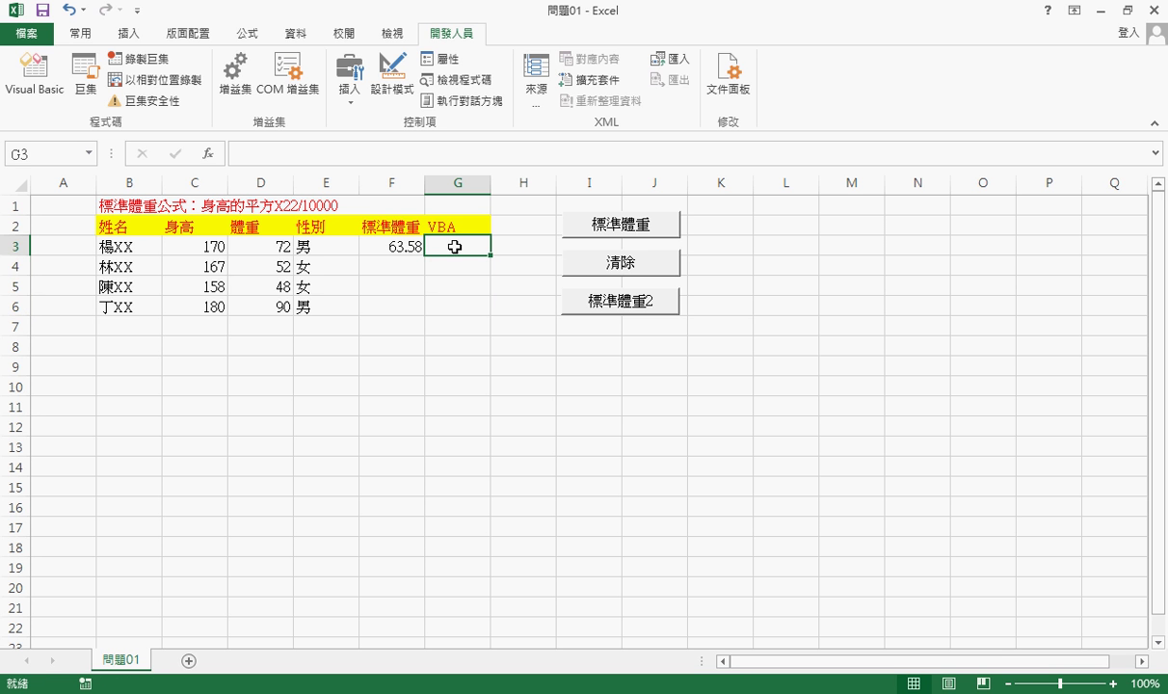
click(205, 154)
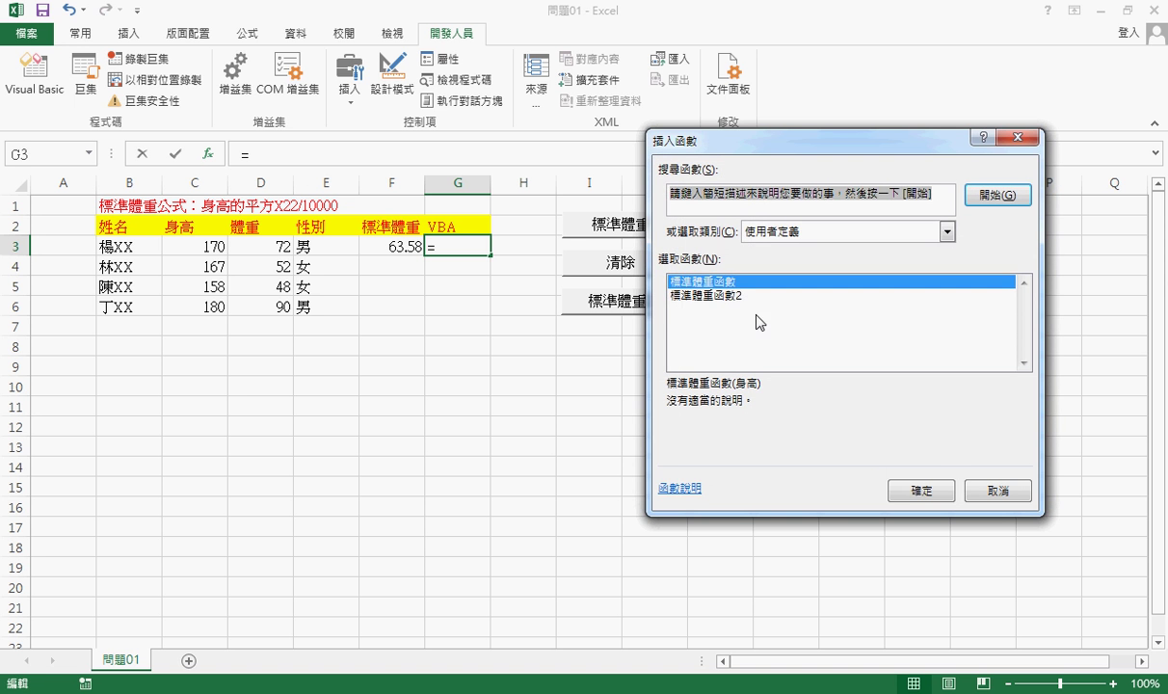
click(691, 296)
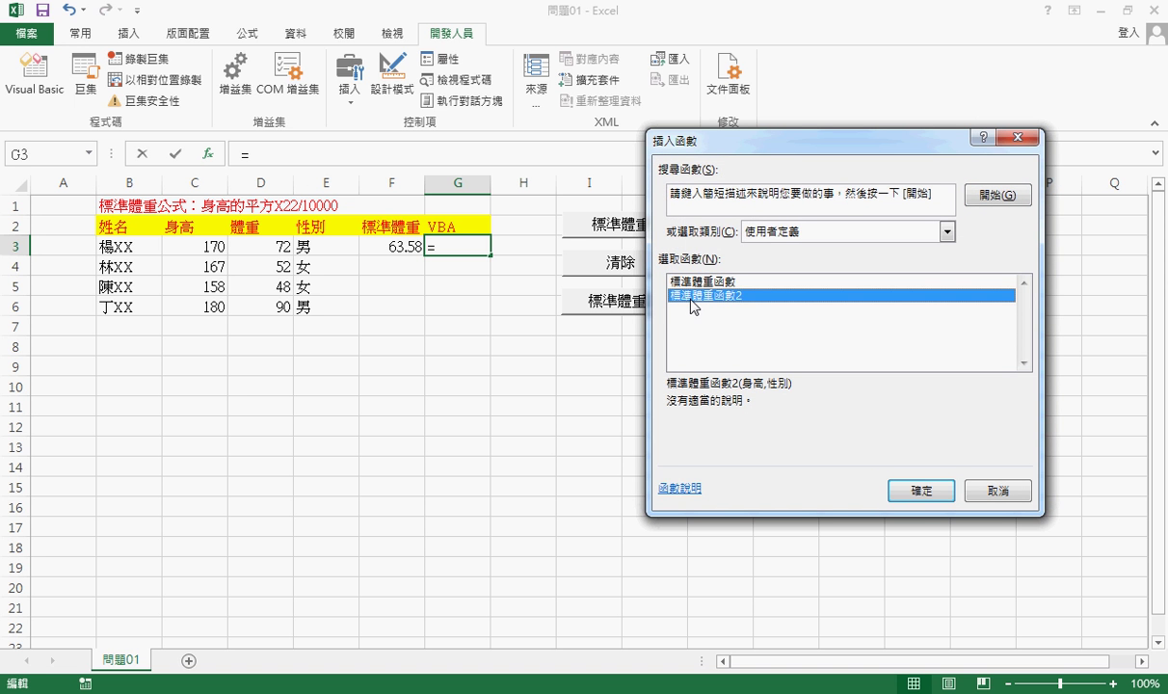
click(901, 487)
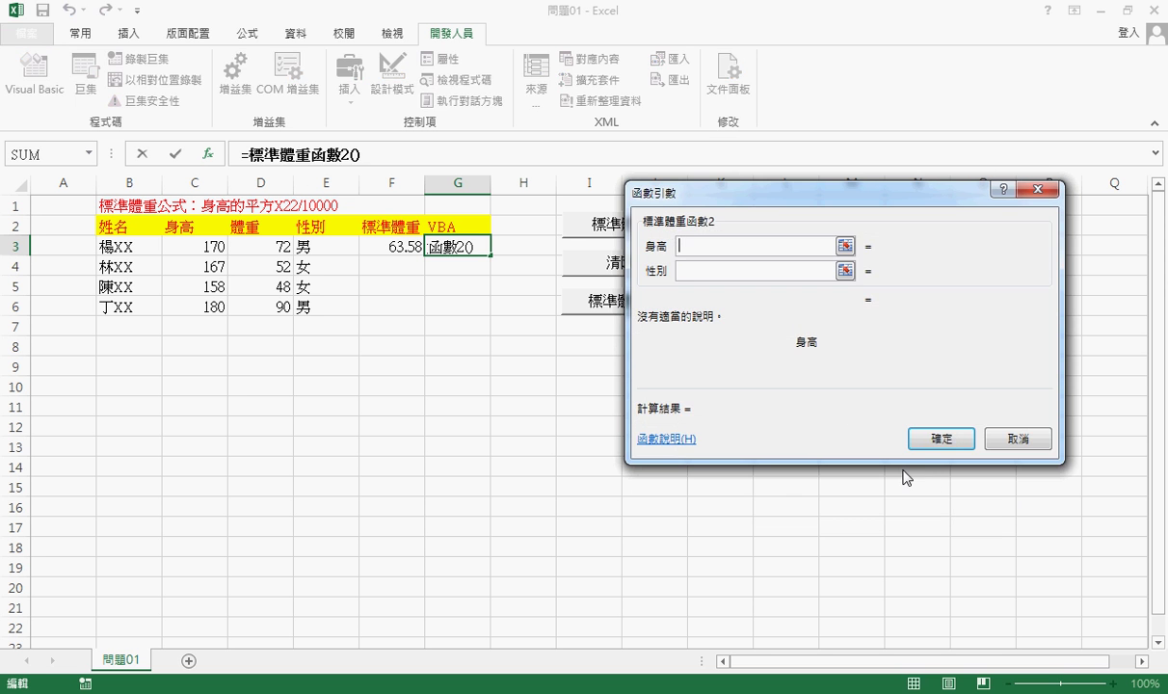
click(199, 246)
click(714, 272)
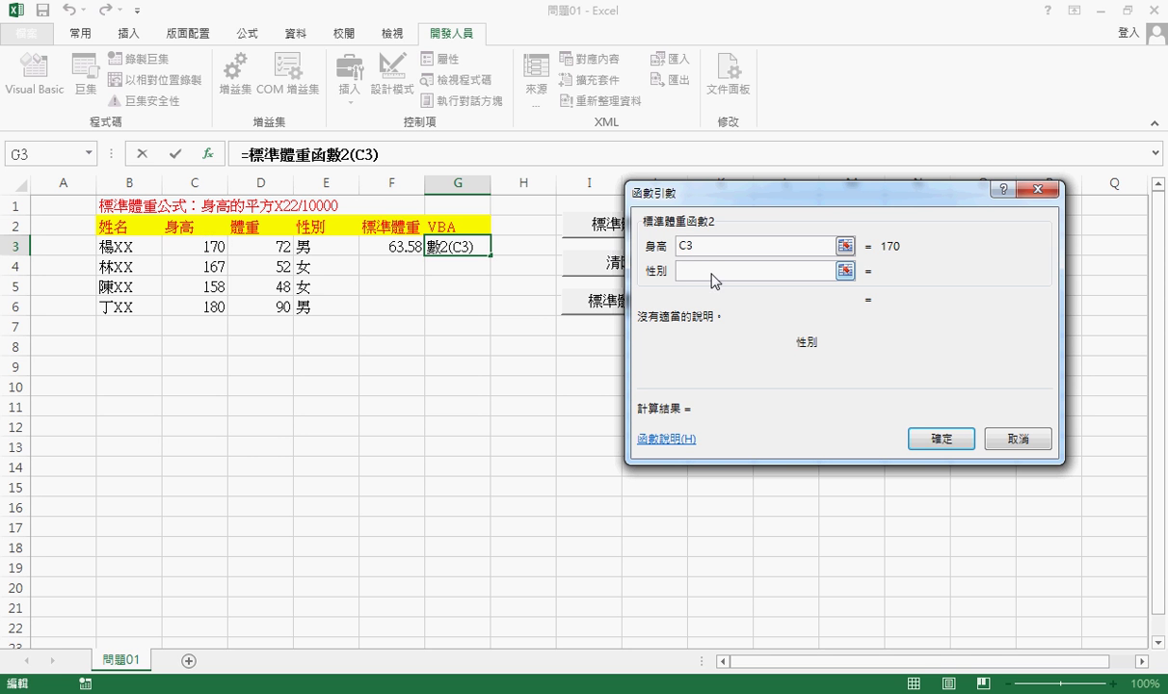
click(325, 241)
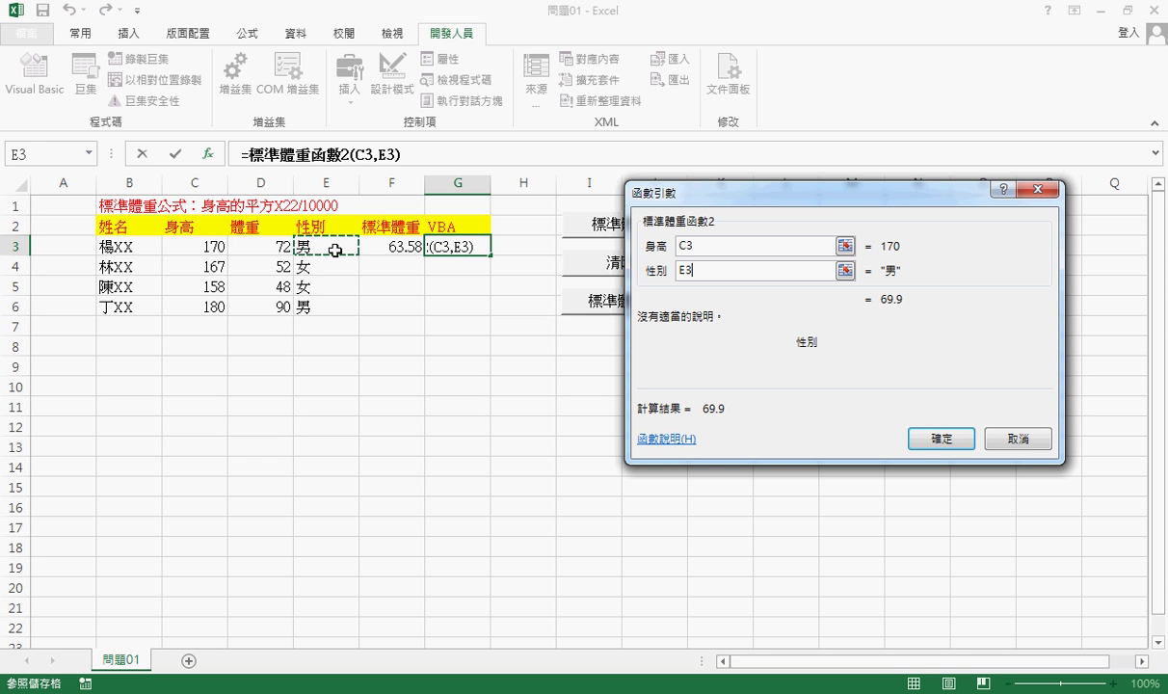
click(939, 440)
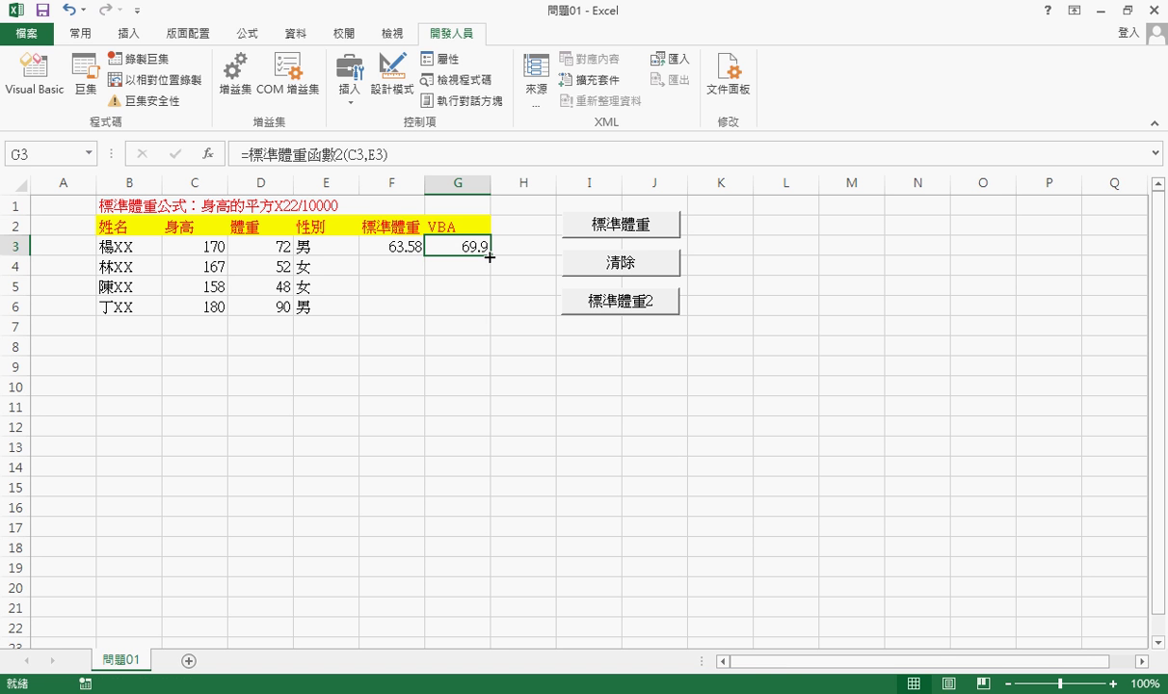
drag(489, 255, 488, 314)
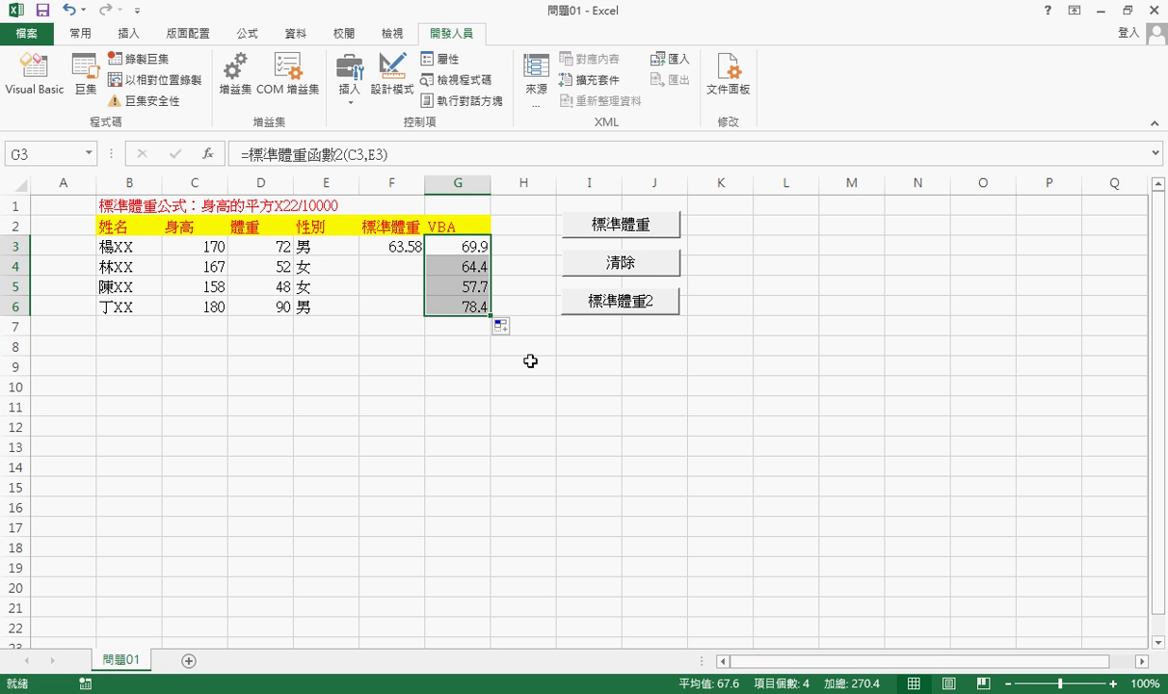
key(Delete)
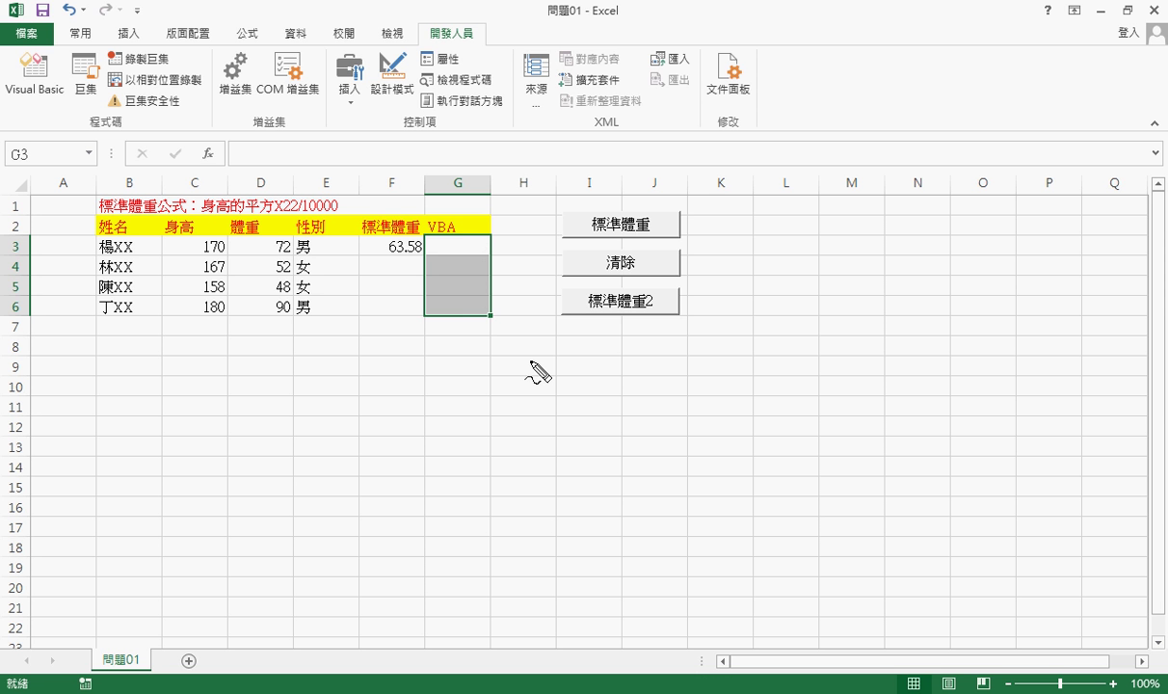
drag(406, 258, 425, 244)
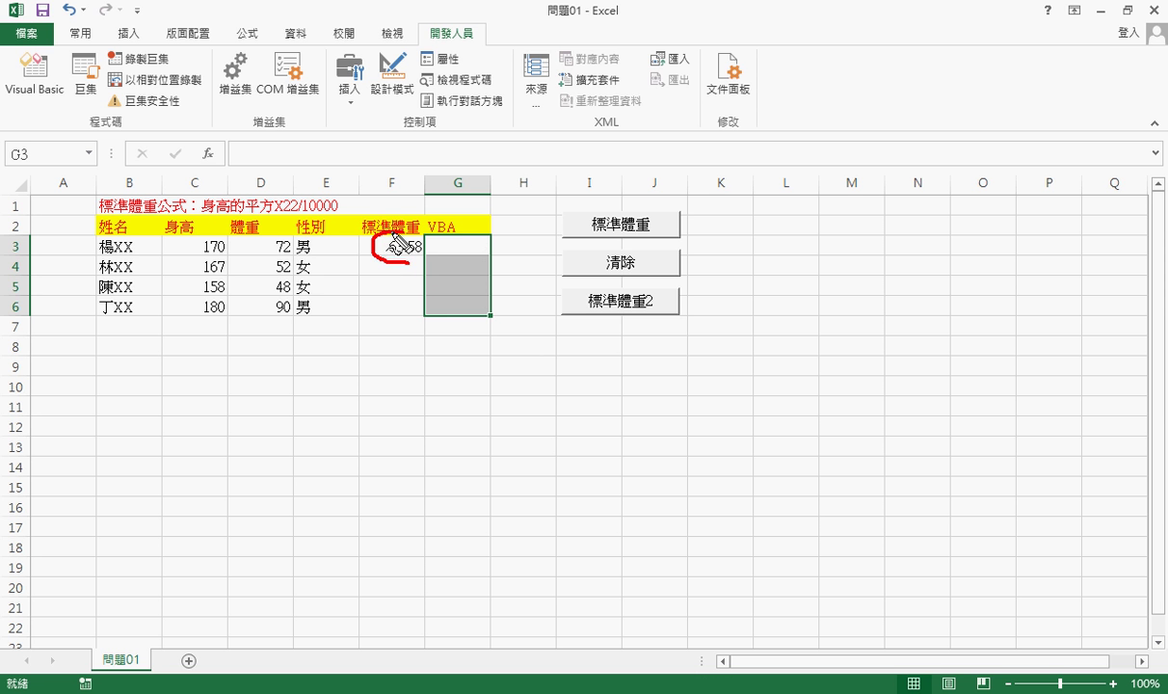
drag(646, 242, 640, 247)
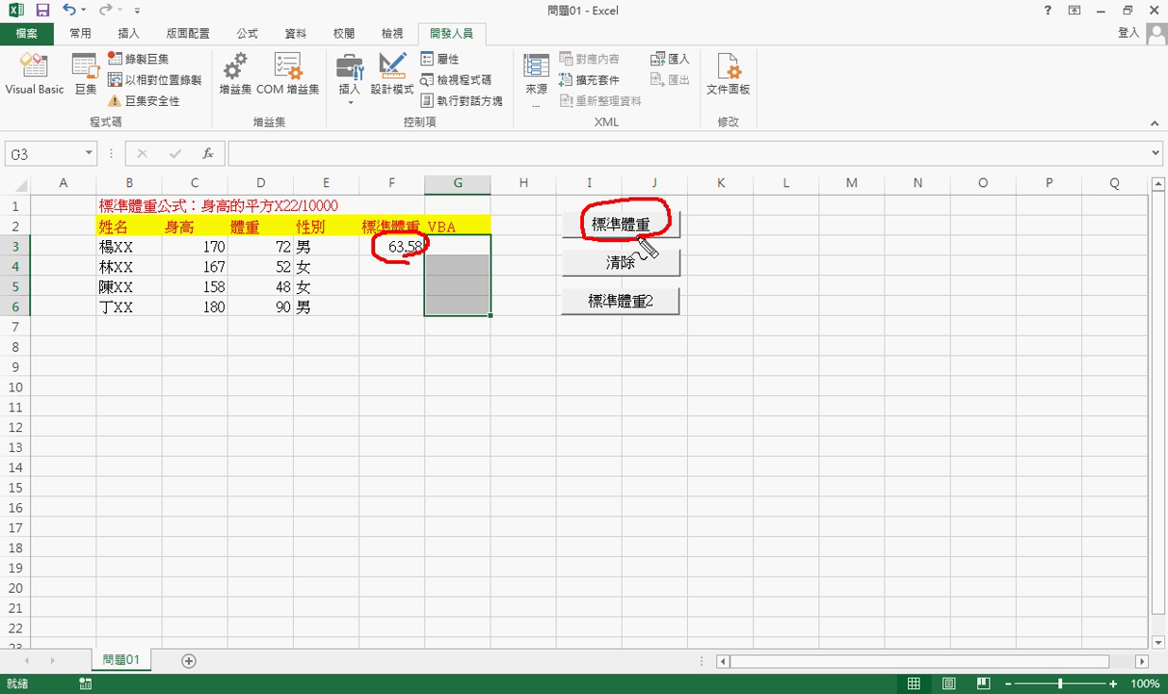
drag(429, 253, 485, 266)
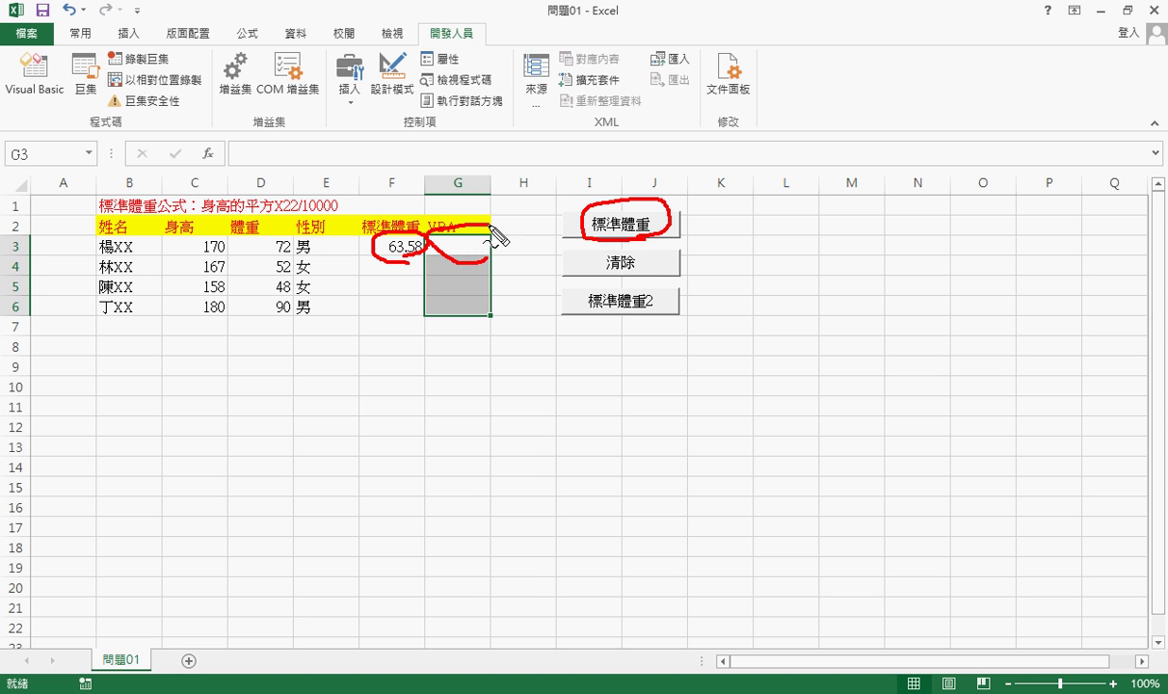